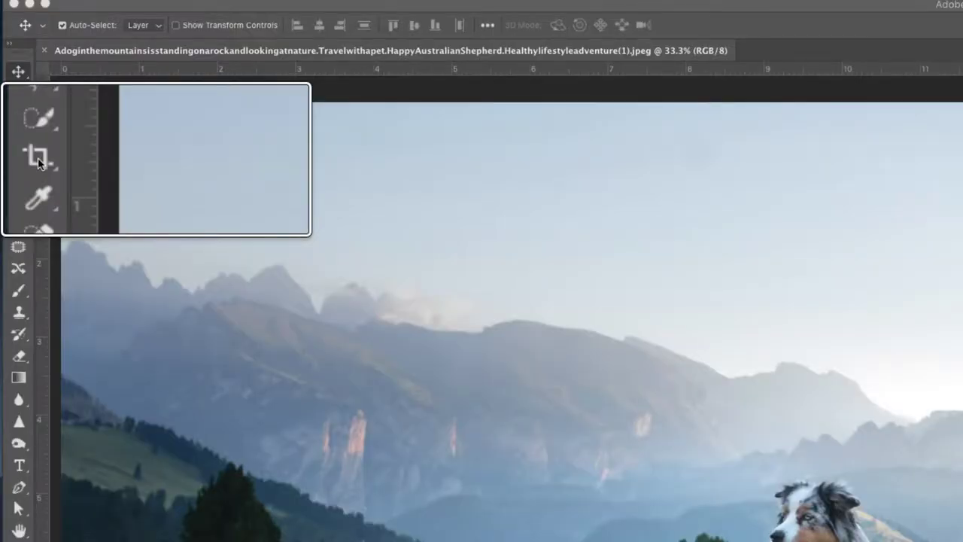
Crop the mountain photo to a tight rectangle around the dog and commit it
{"action": "key", "text": "c"}
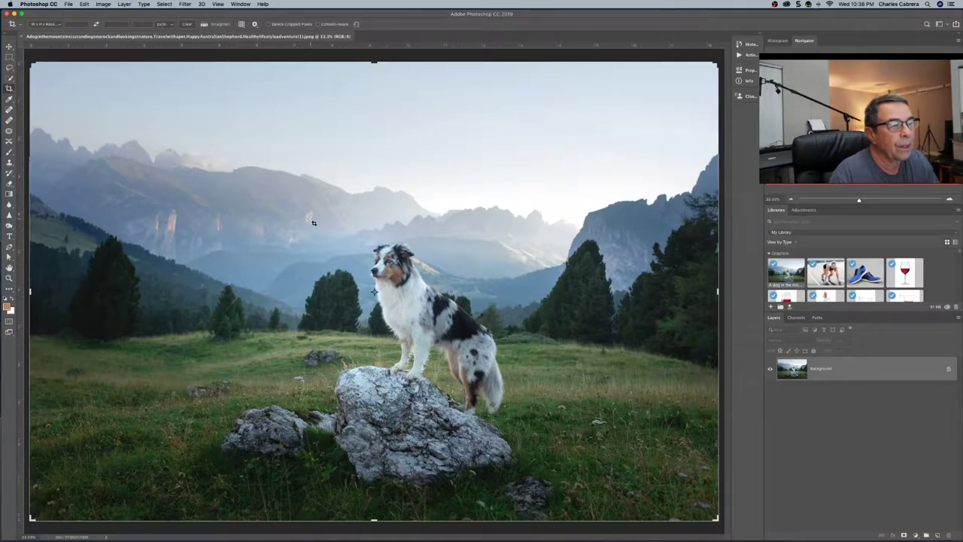
{"action": "left_click_drag", "start_coordinate": [310, 219], "coordinate": [588, 435]}
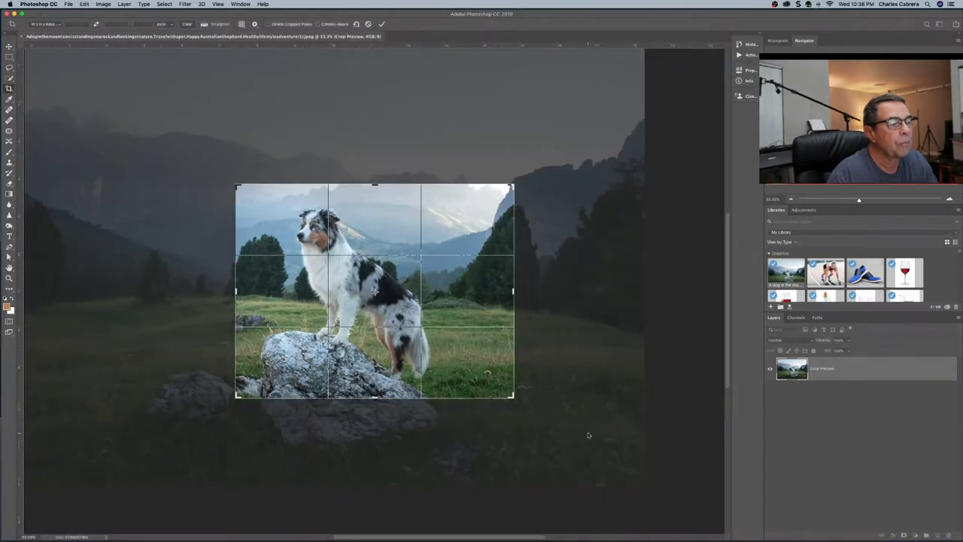
{"action": "left_click", "coordinate": [381, 24]}
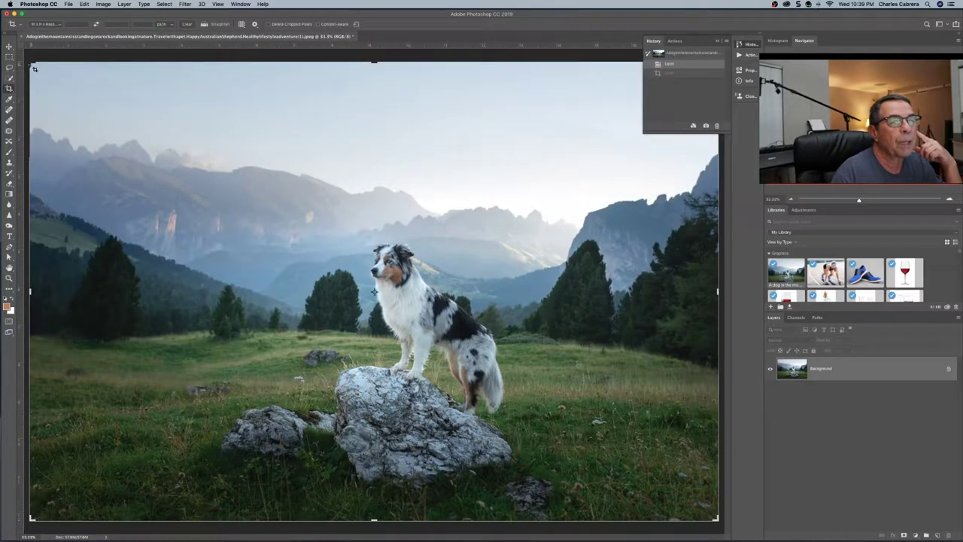
Recrop with the Rule of Thirds overlay so the dog sits right of centre
{"action": "left_click_drag", "start_coordinate": [31, 64], "coordinate": [125, 121]}
{"action": "left_click", "coordinate": [242, 24]}
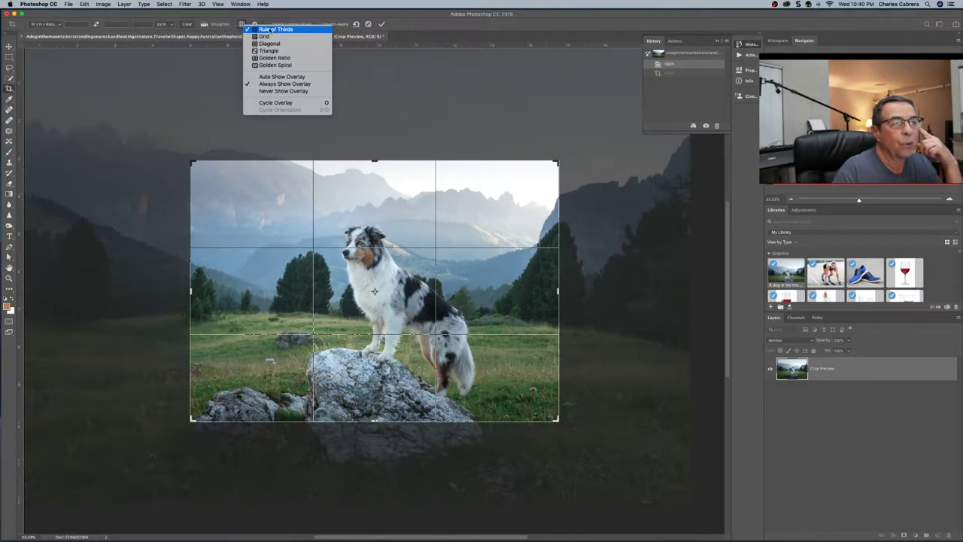
{"action": "left_click", "coordinate": [272, 30]}
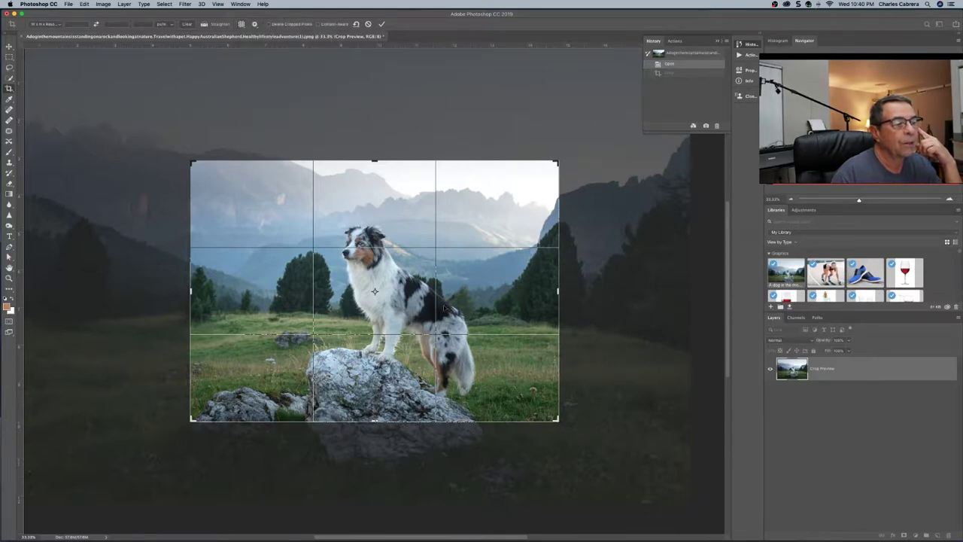
{"action": "left_click_drag", "start_coordinate": [444, 307], "coordinate": [466, 306]}
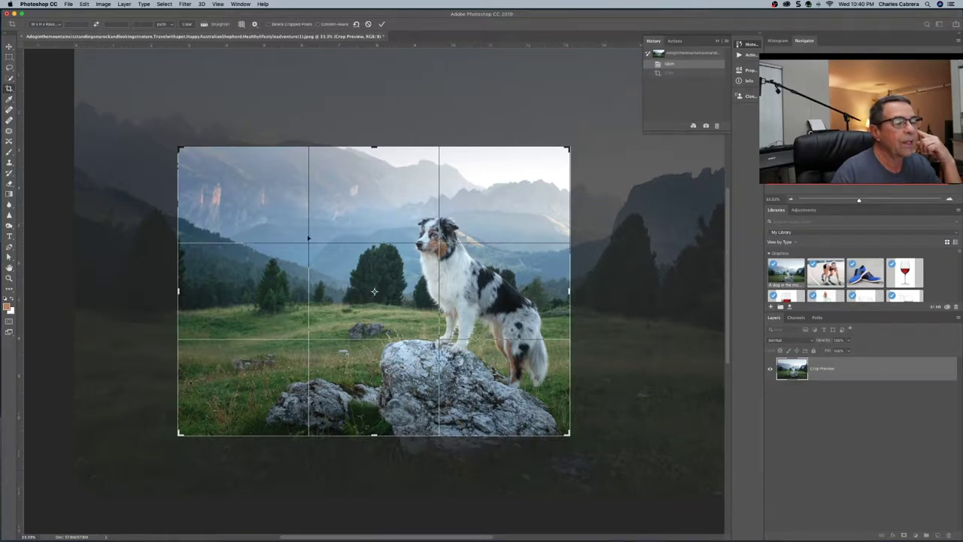
{"action": "left_click", "coordinate": [381, 25]}
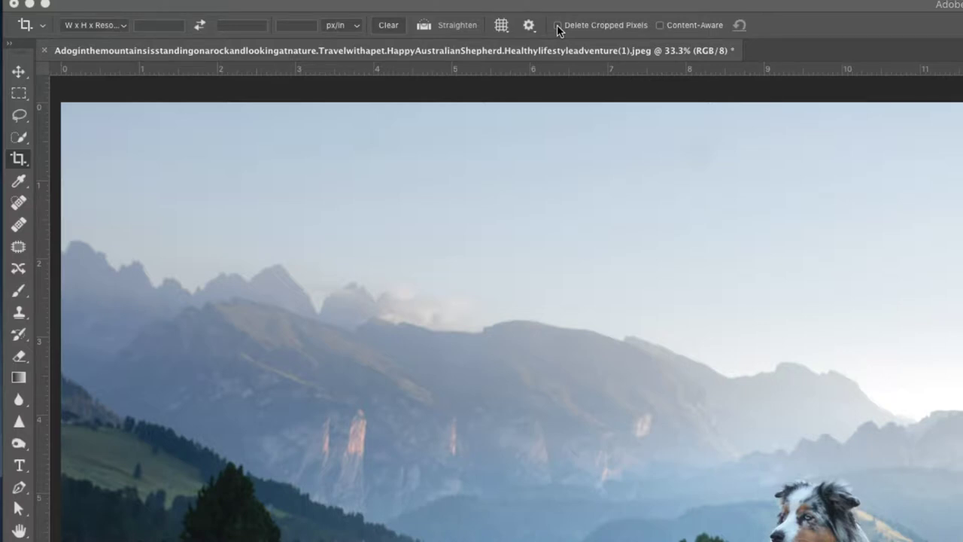
Turn on Delete Cropped Pixels and crop tightly around the dog and rocks
{"action": "left_click", "coordinate": [558, 25]}
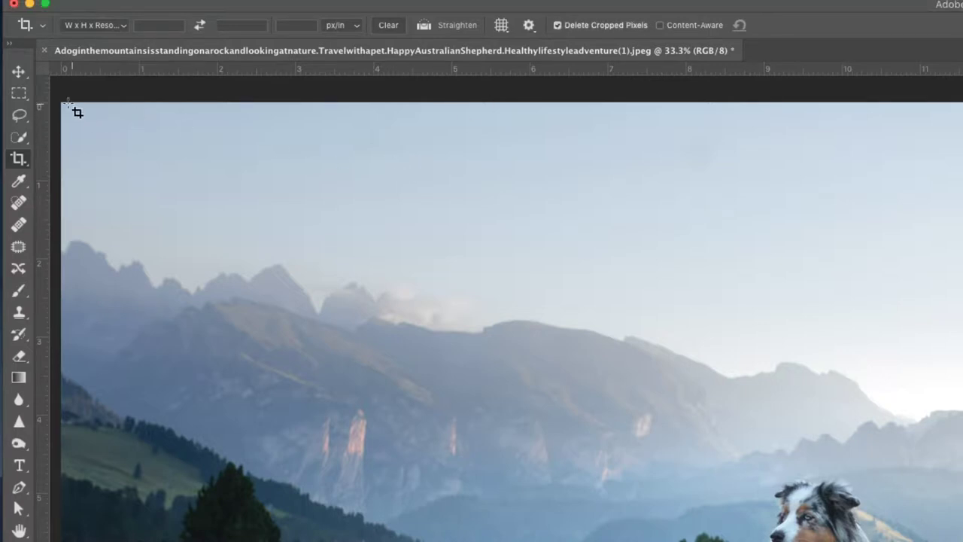
{"action": "left_click_drag", "start_coordinate": [67, 105], "coordinate": [122, 144]}
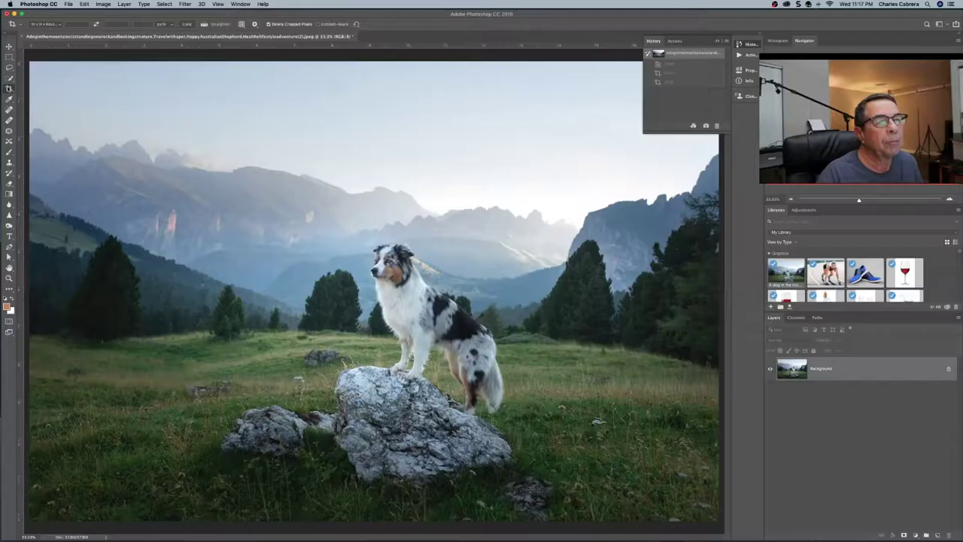
{"action": "left_click_drag", "start_coordinate": [31, 63], "coordinate": [125, 121]}
{"action": "left_click_drag", "start_coordinate": [623, 461], "coordinate": [561, 440]}
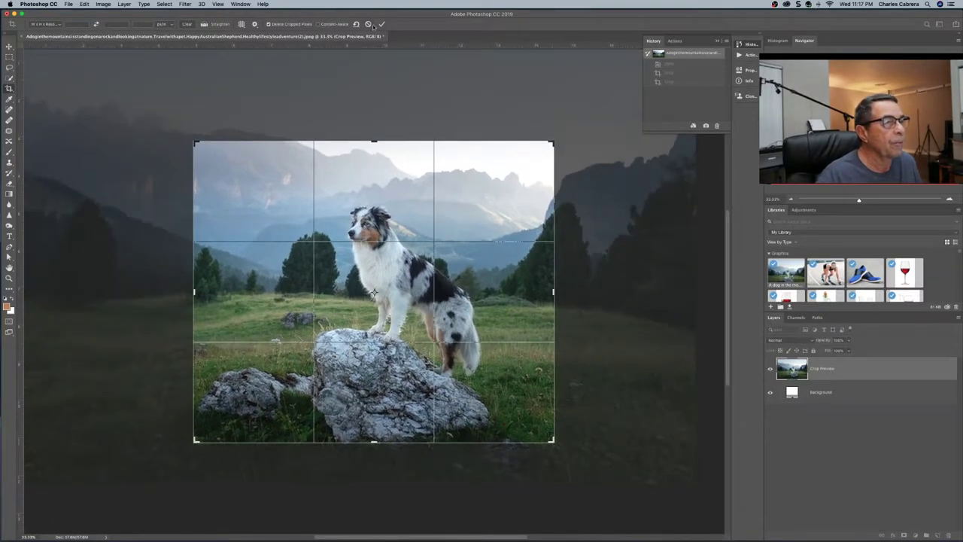
{"action": "left_click", "coordinate": [381, 25]}
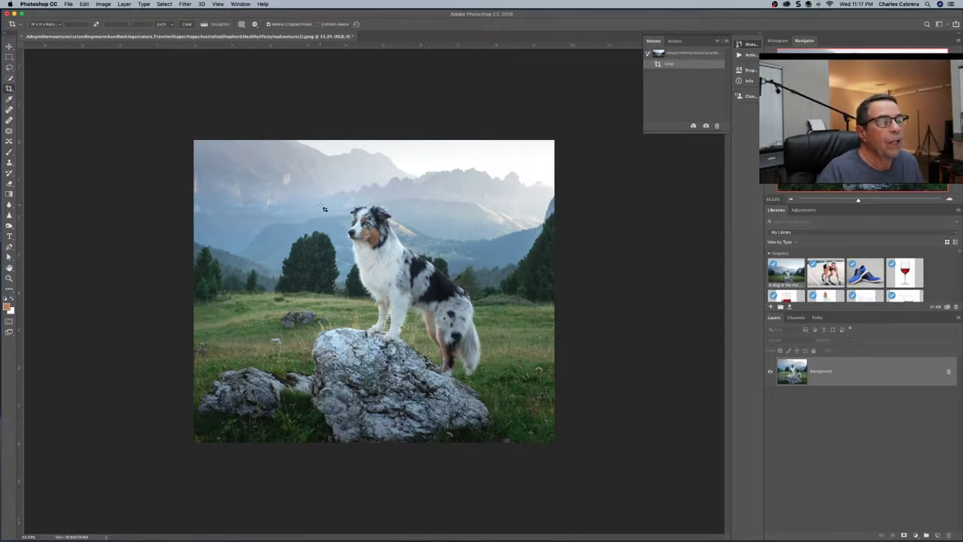
Bring back the crop box and step back to the original uncropped photo
{"action": "left_click", "coordinate": [324, 209]}
{"action": "left_click", "coordinate": [320, 206]}
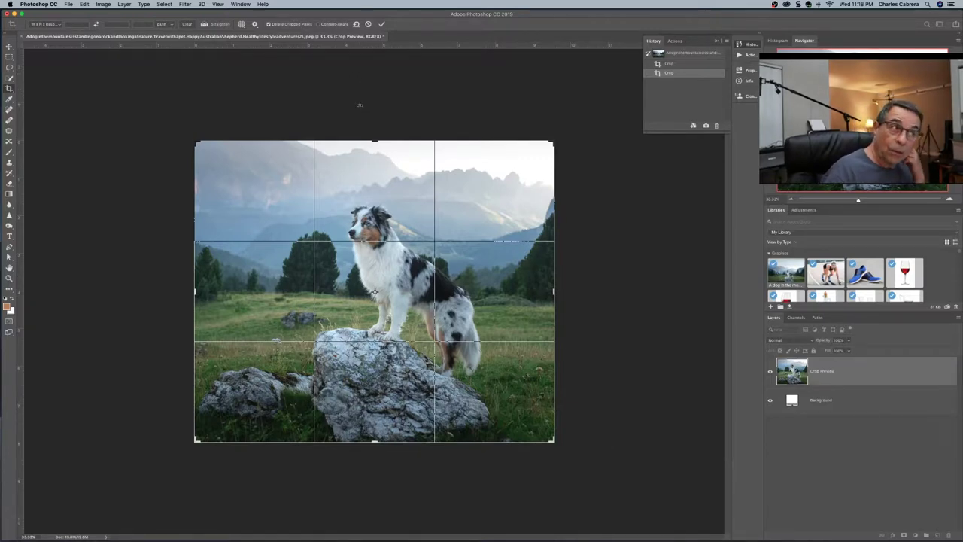
{"action": "key", "text": "Return"}
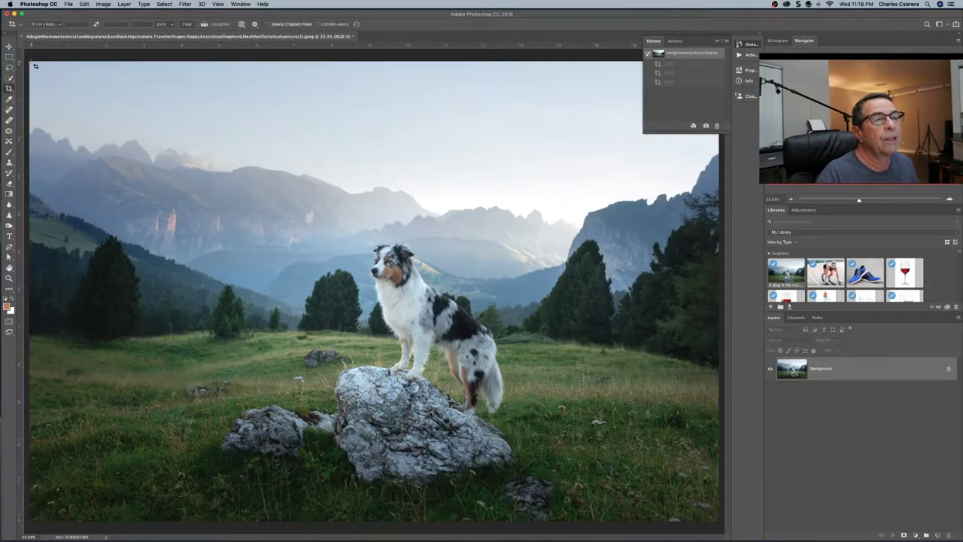
Crop in from the top-left corner with cropped pixels kept
{"action": "left_click", "coordinate": [10, 89]}
{"action": "left_click_drag", "start_coordinate": [32, 64], "coordinate": [134, 122]}
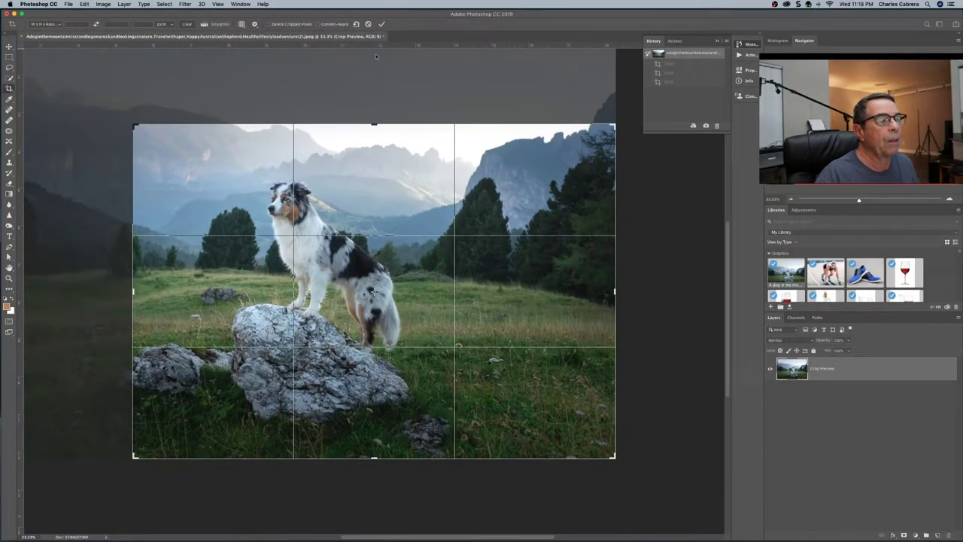
{"action": "left_click", "coordinate": [382, 25]}
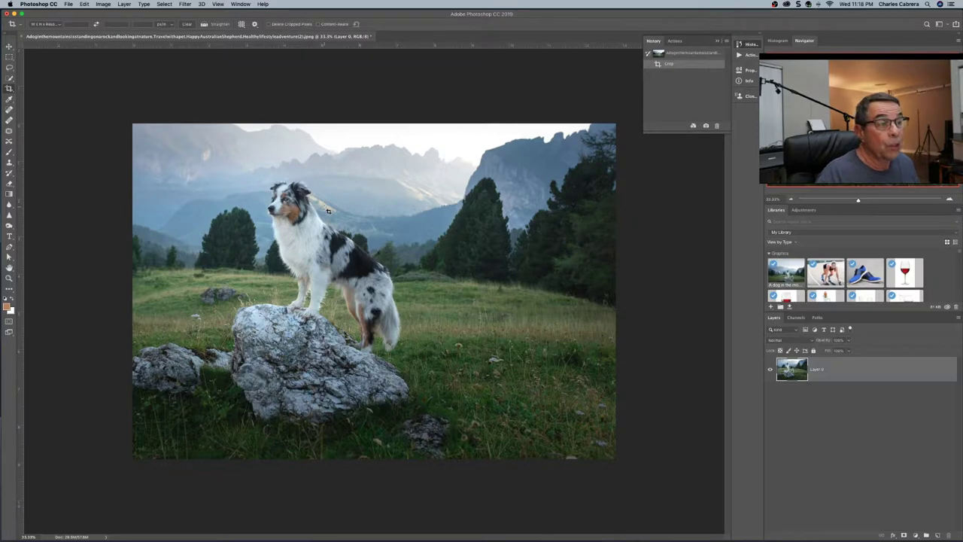
Widen the crop outward to recover hidden landscape and commit it
{"action": "left_click", "coordinate": [328, 211]}
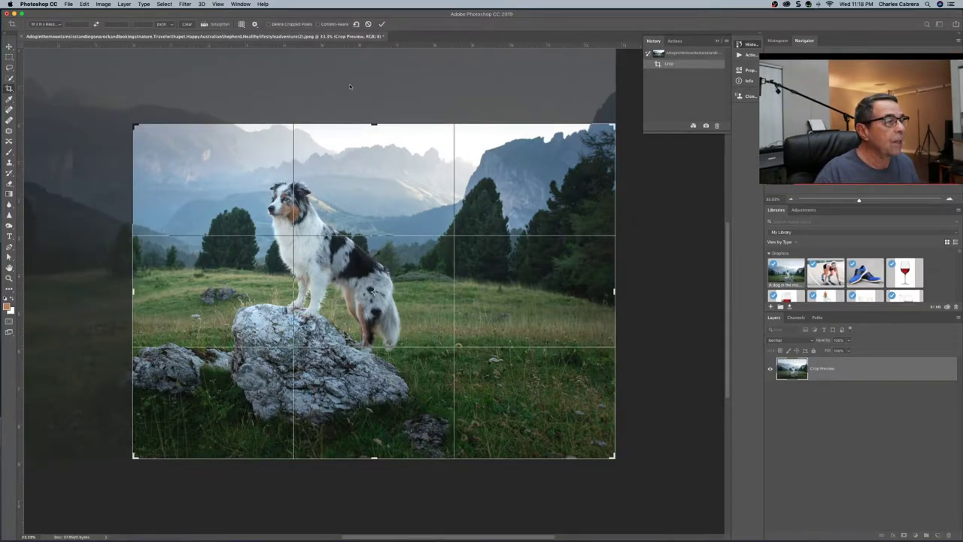
{"action": "left_click_drag", "start_coordinate": [134, 125], "coordinate": [90, 103]}
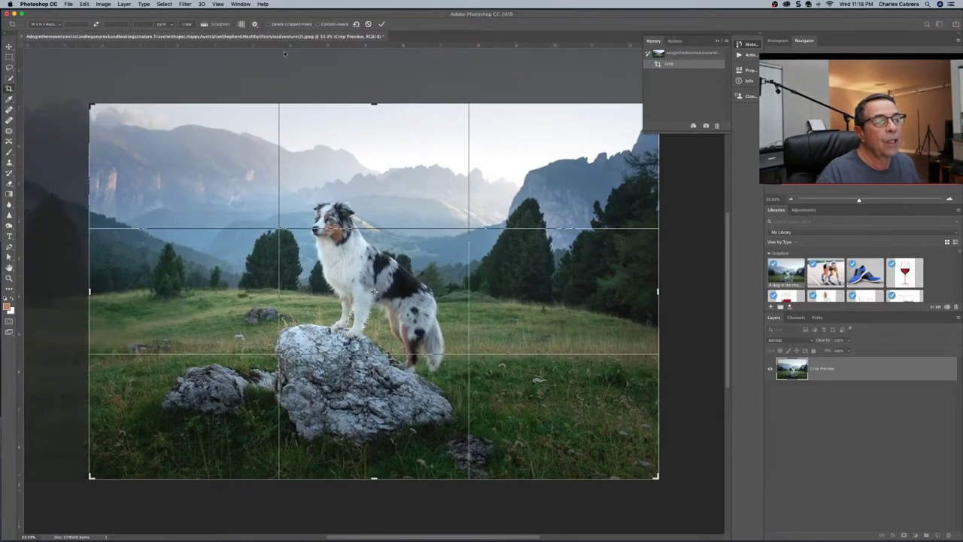
{"action": "left_click", "coordinate": [381, 25]}
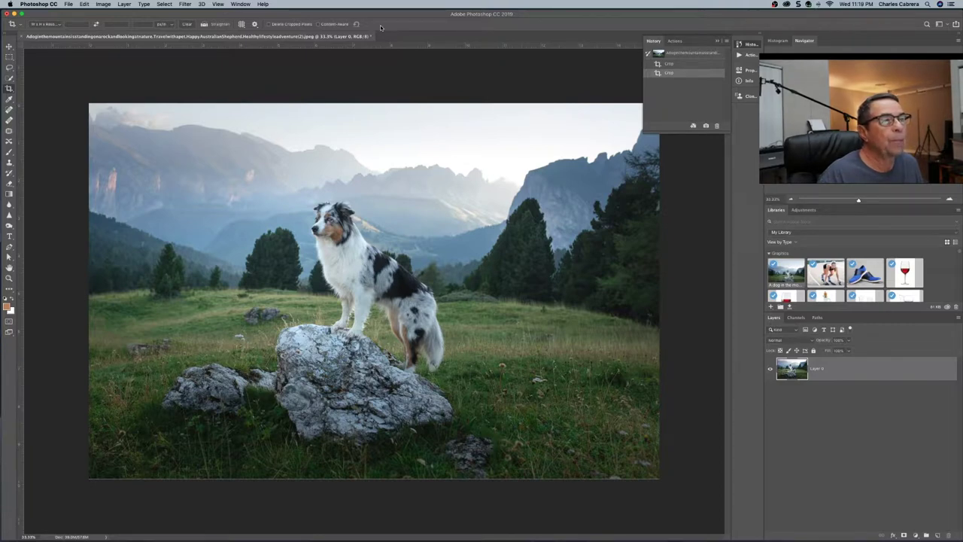
{"action": "left_click", "coordinate": [61, 23]}
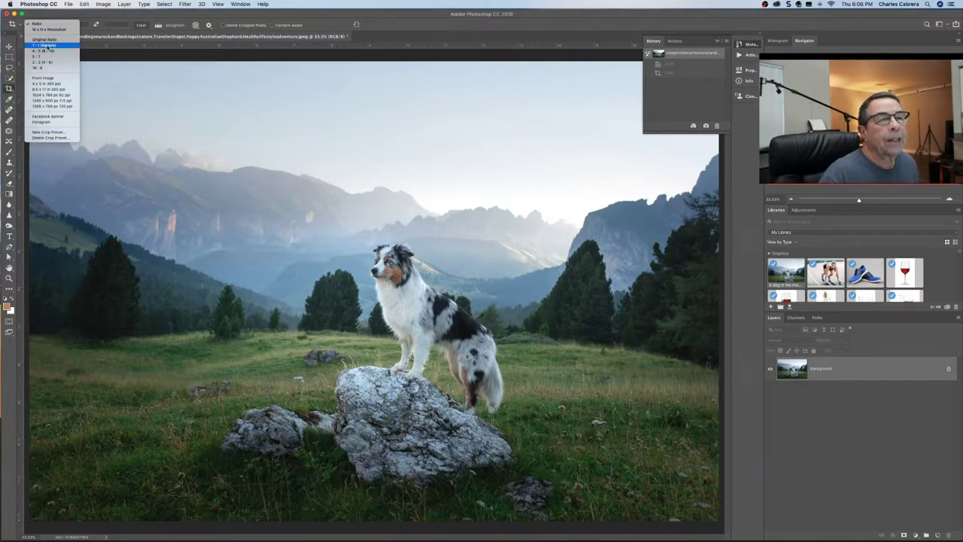
Set the crop ratio to 1 by 1 for a square crop
{"action": "left_click", "coordinate": [81, 28]}
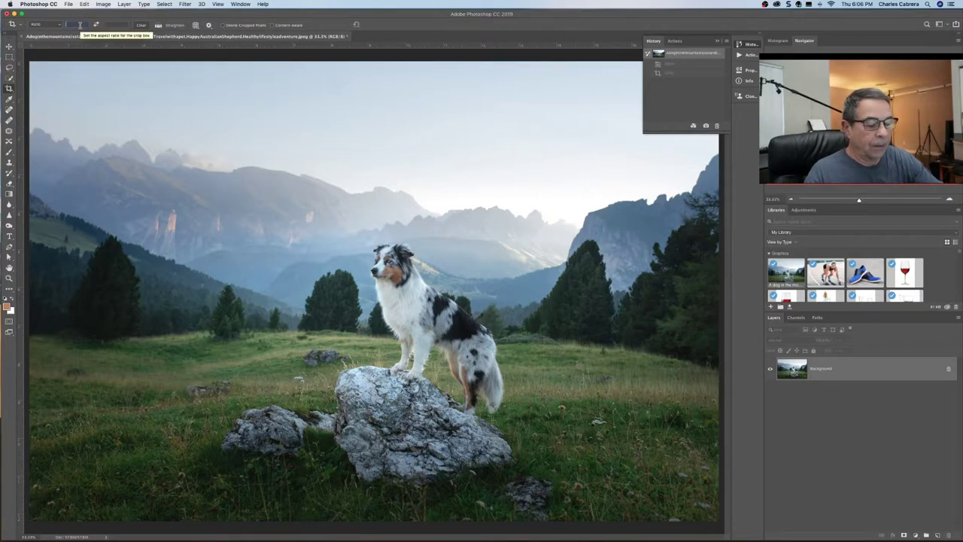
{"action": "left_click", "coordinate": [80, 25]}
{"action": "type", "text": "1"}
{"action": "key", "text": "Tab"}
{"action": "type", "text": "1"}
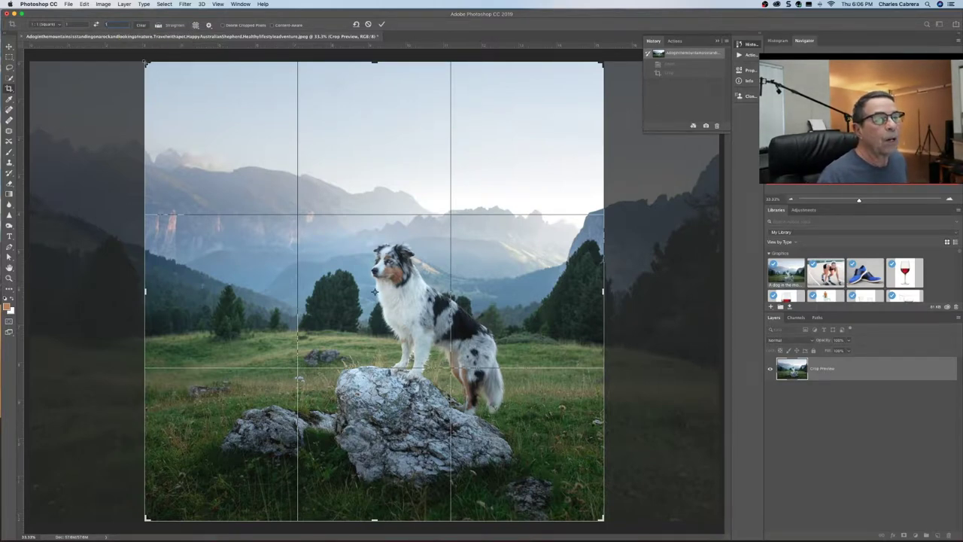
Try a square framing around the dog, then cancel it
{"action": "left_click_drag", "start_coordinate": [147, 63], "coordinate": [213, 129]}
{"action": "left_click_drag", "start_coordinate": [471, 277], "coordinate": [488, 293]}
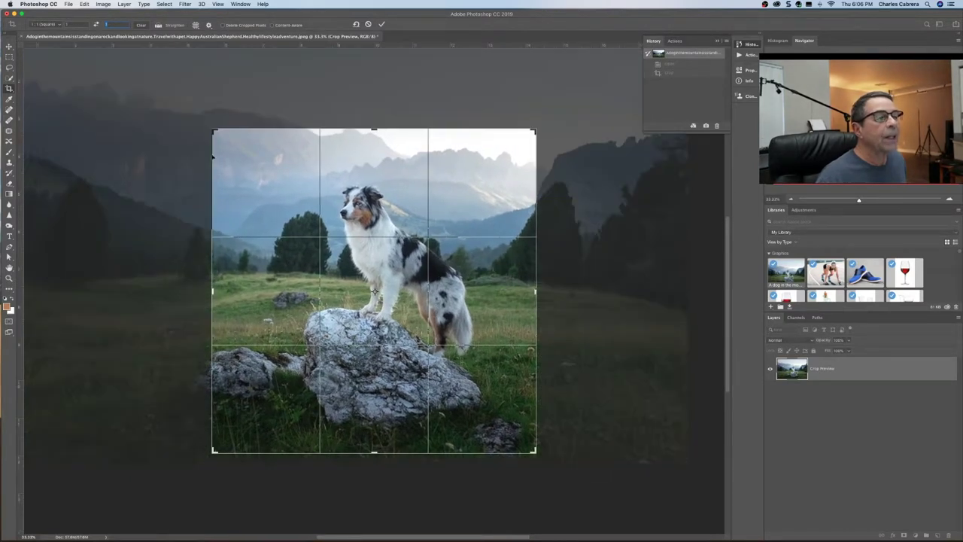
{"action": "left_click_drag", "start_coordinate": [213, 130], "coordinate": [235, 151]}
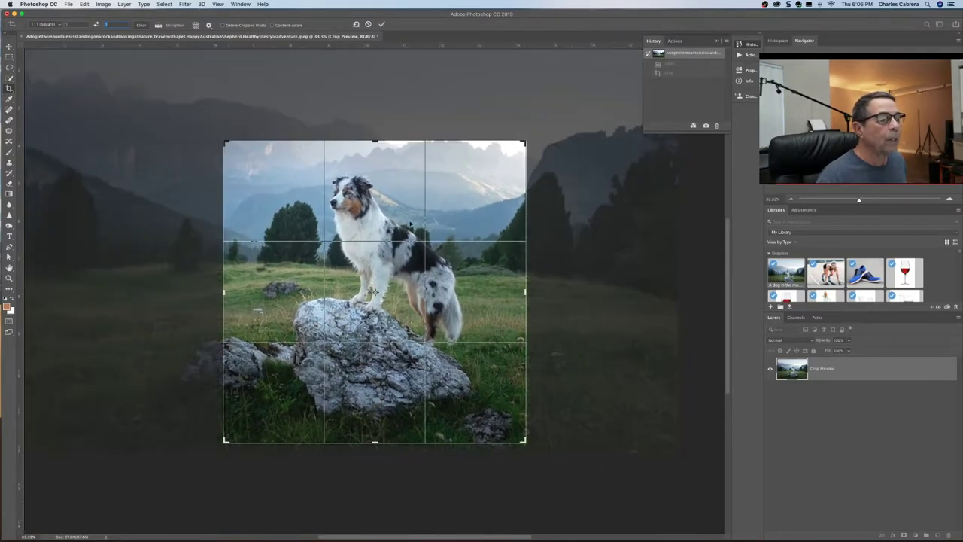
{"action": "key", "text": "Escape"}
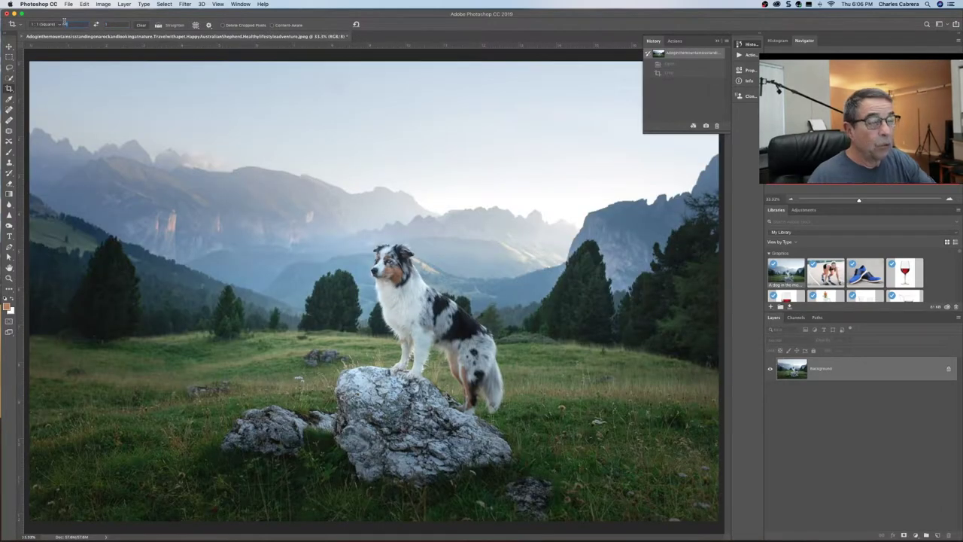
Enter a 4:5 ratio and frame the dog in a portrait crop box
{"action": "type", "text": "4"}
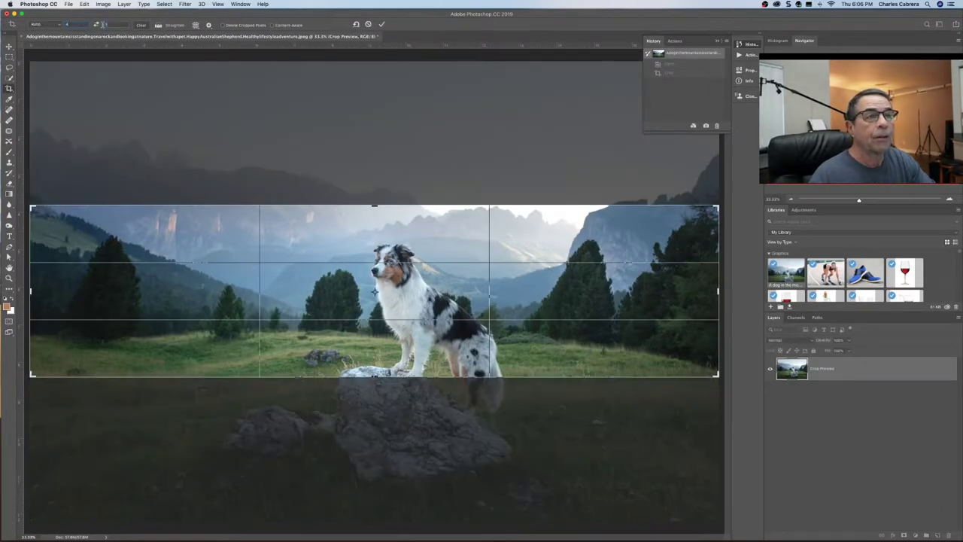
{"action": "type", "text": "5"}
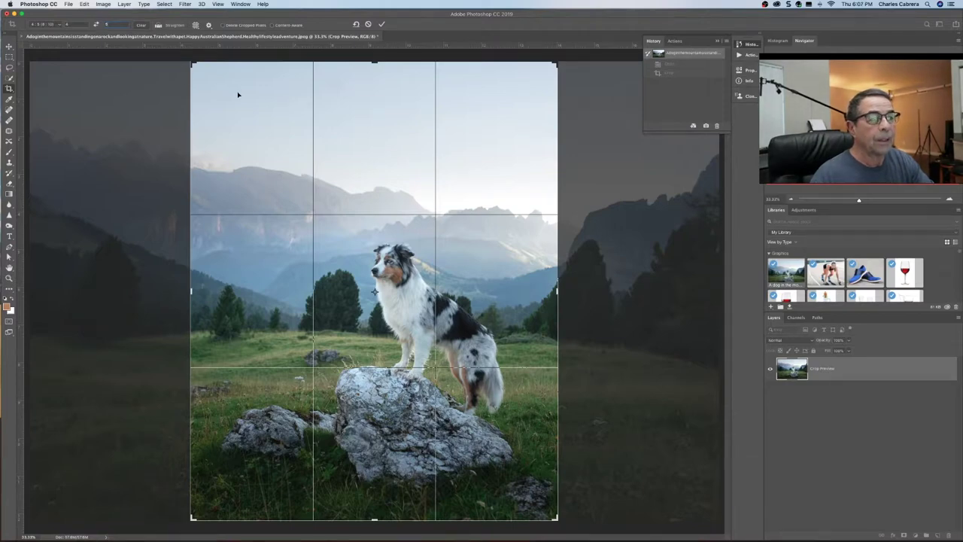
{"action": "left_click_drag", "start_coordinate": [195, 69], "coordinate": [232, 117]}
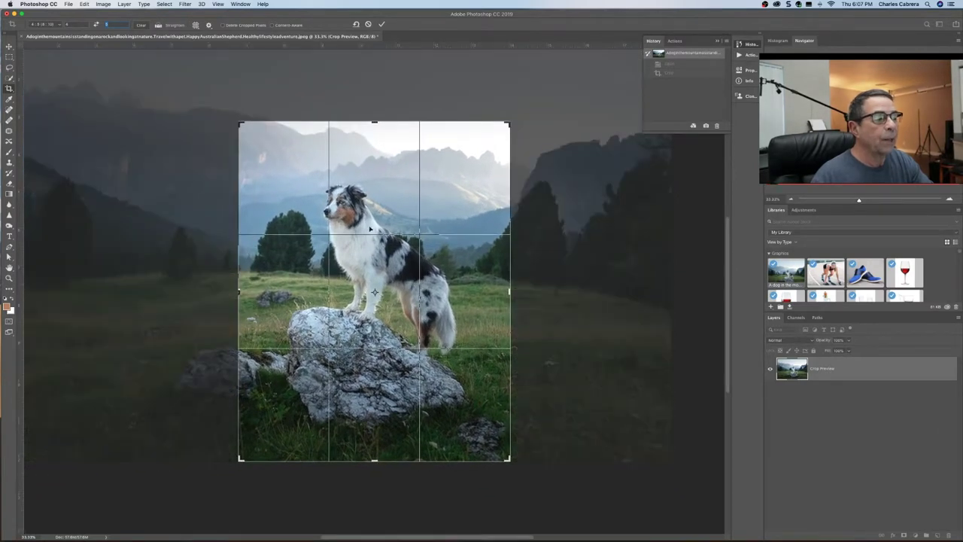
{"action": "left_click_drag", "start_coordinate": [355, 256], "coordinate": [392, 294]}
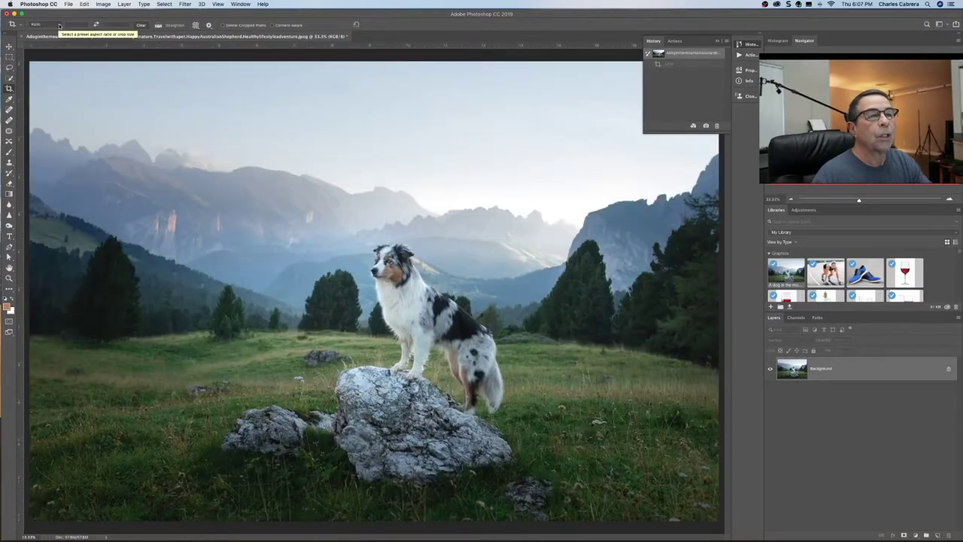
Cancel the current crop and choose the 4 : 5 (8 : 10) ratio preset
{"action": "left_click", "coordinate": [369, 24]}
{"action": "left_click", "coordinate": [59, 25]}
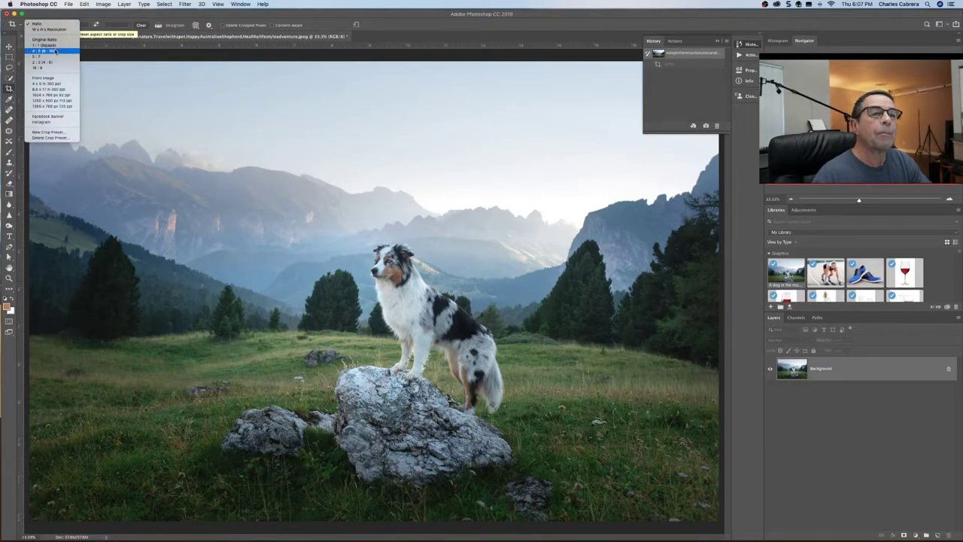
{"action": "left_click", "coordinate": [57, 51]}
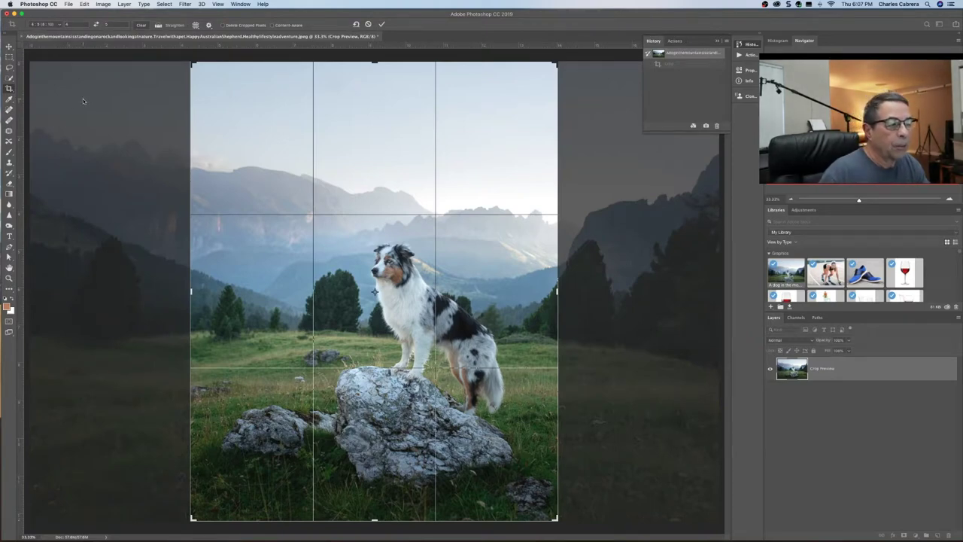
Save the 4:5 ratio as a new crop preset named Instagram2
{"action": "left_click", "coordinate": [60, 25]}
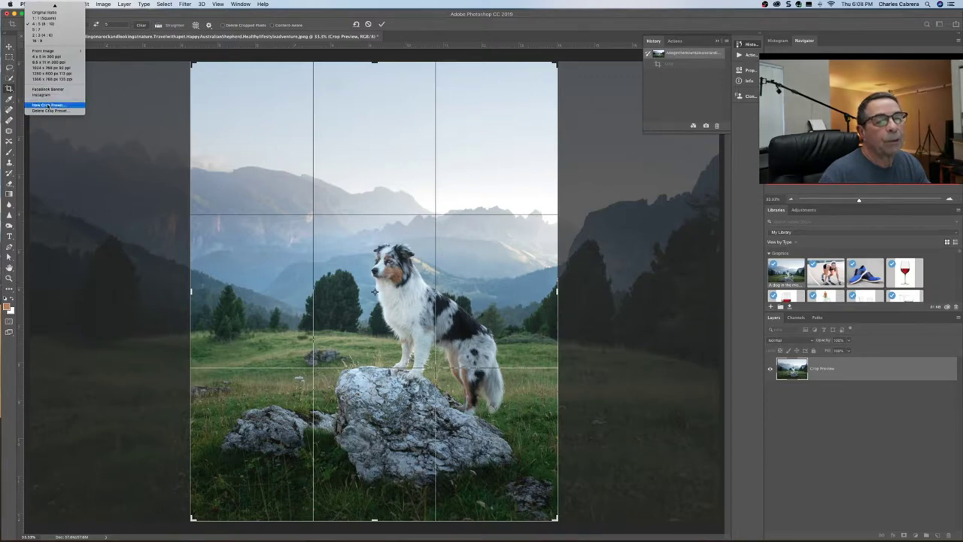
{"action": "left_click", "coordinate": [47, 105]}
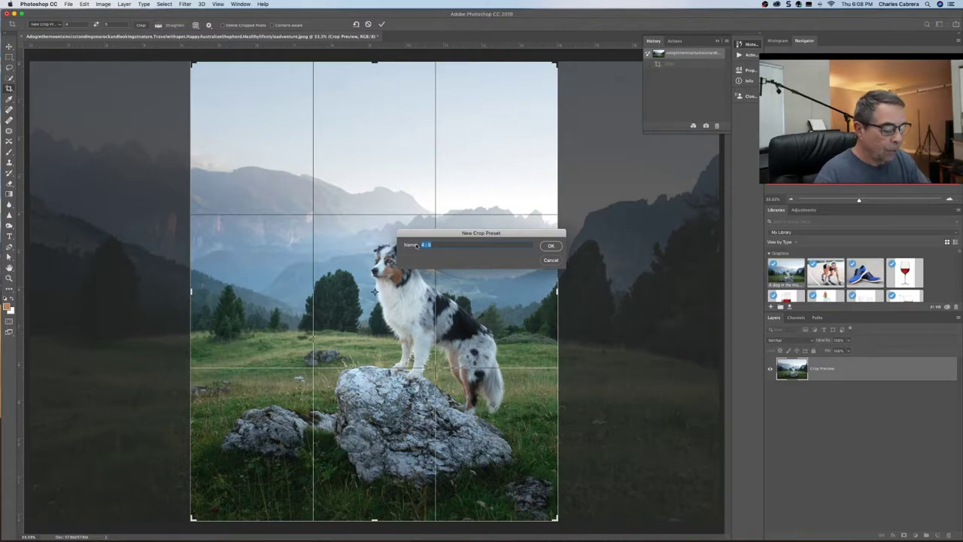
{"action": "type", "text": "IN"}
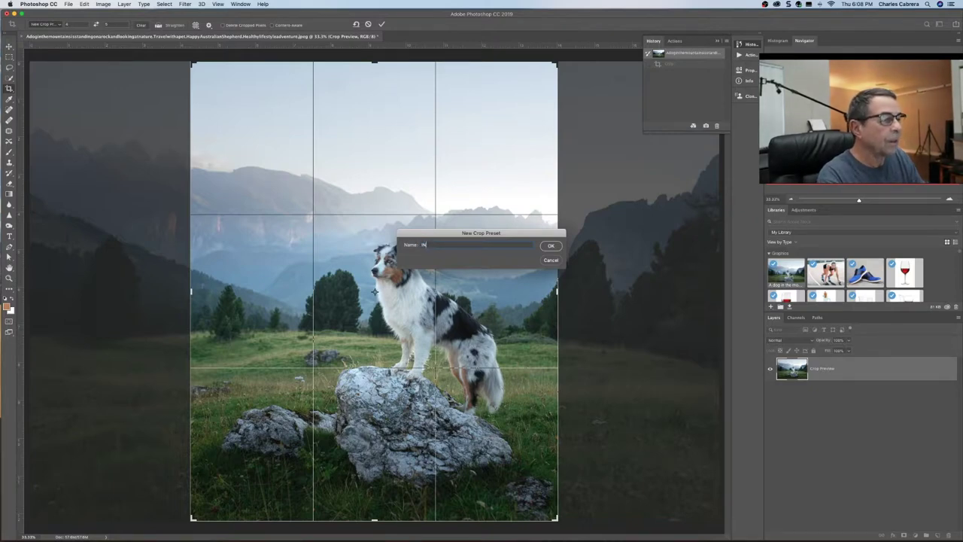
{"action": "type", "text": "stagram2"}
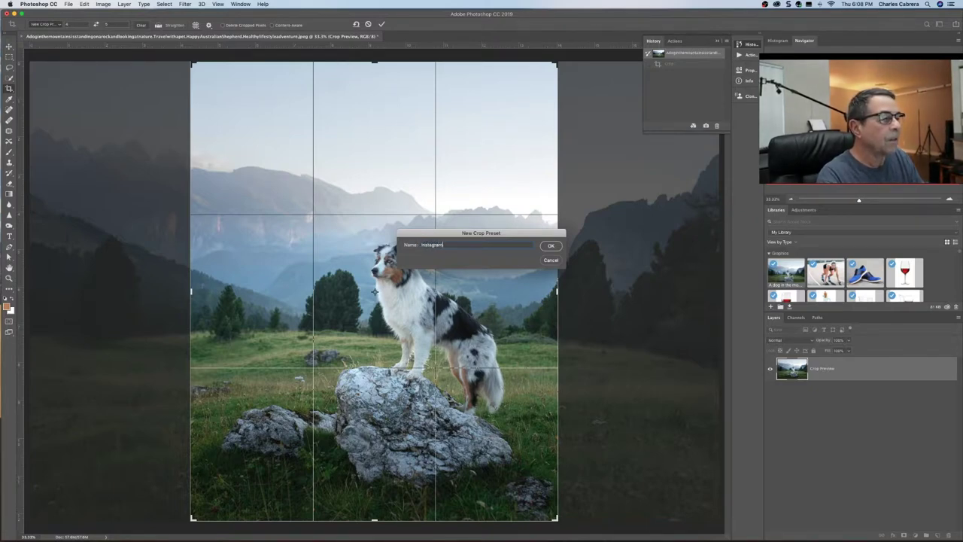
{"action": "left_click", "coordinate": [551, 245]}
{"action": "key", "text": "Escape"}
{"action": "left_click", "coordinate": [60, 26]}
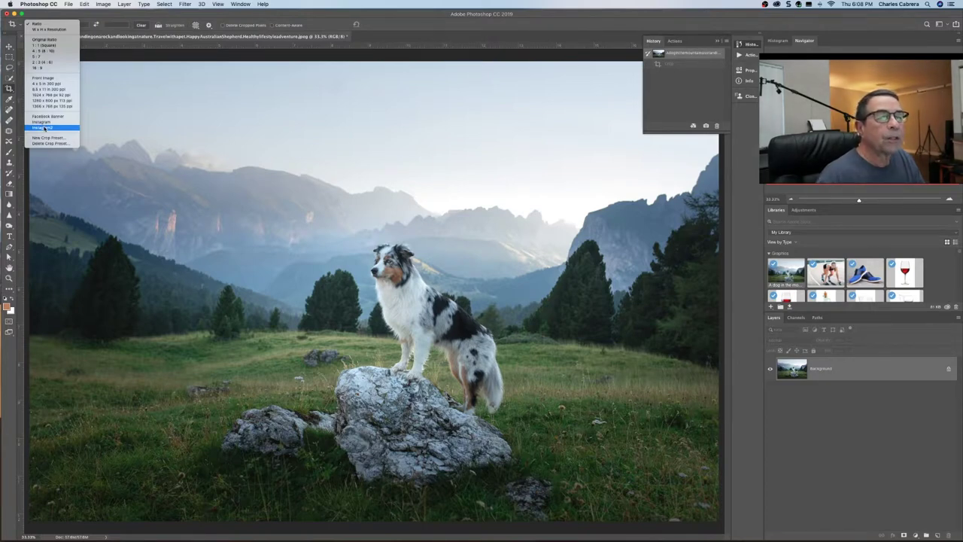
Apply the Instagram2 preset, adjust the portrait framing, and commit the crop
{"action": "left_click", "coordinate": [43, 127]}
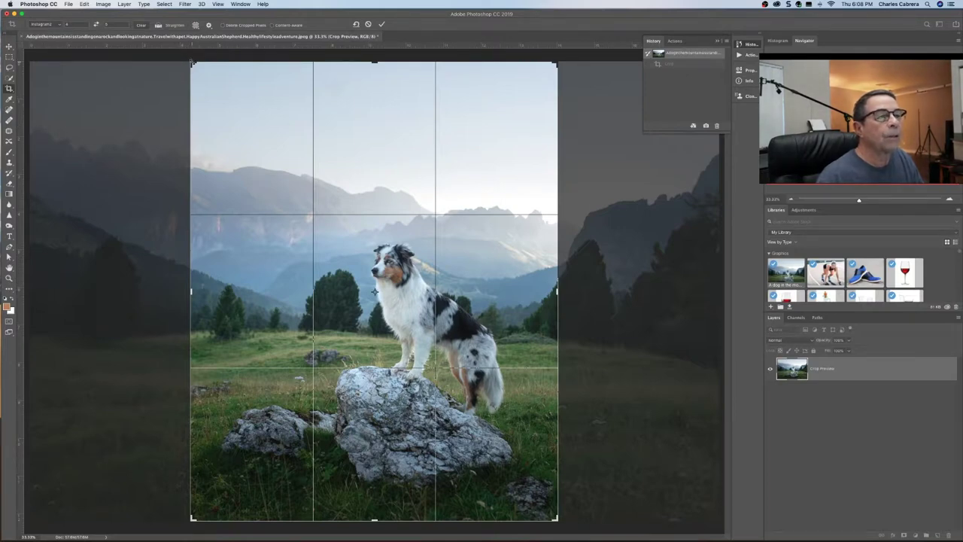
{"action": "left_click_drag", "start_coordinate": [193, 64], "coordinate": [230, 121]}
{"action": "left_click", "coordinate": [382, 25]}
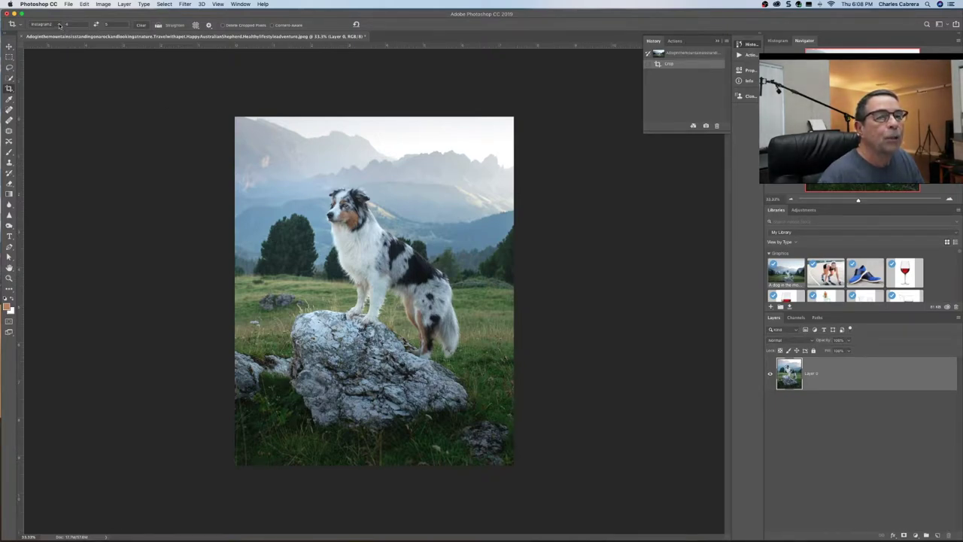
{"action": "left_click", "coordinate": [59, 25]}
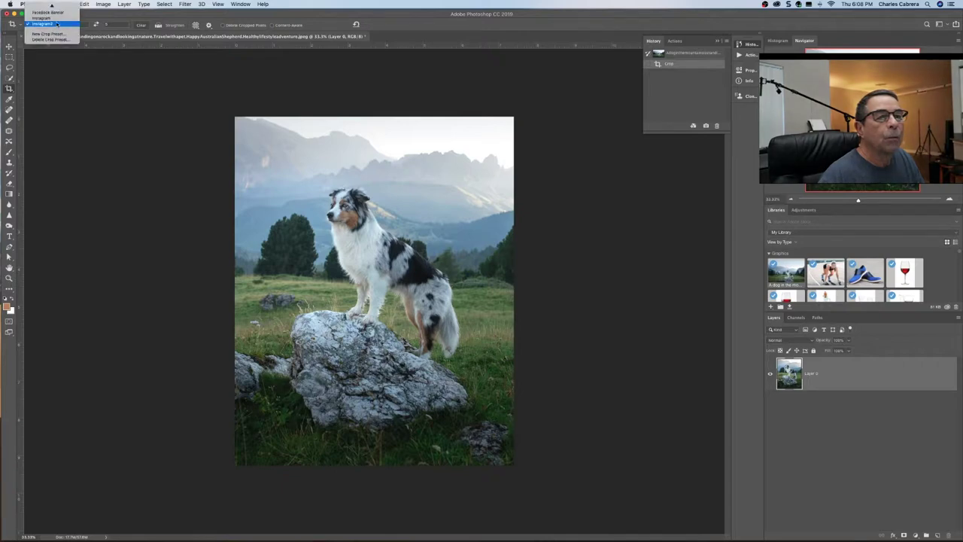
{"action": "mouse_move", "coordinate": [47, 4]}
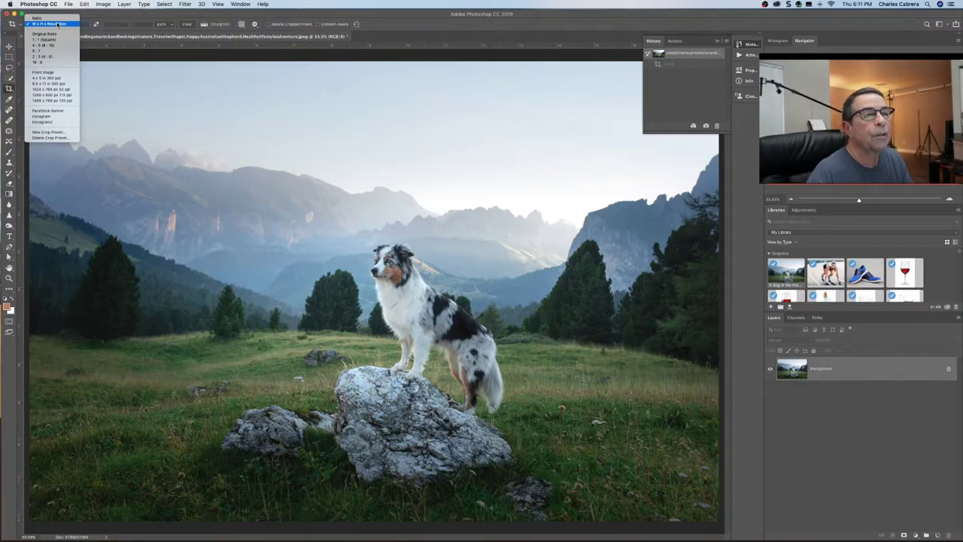
Choose W x H x Resolution with 820 px width and 312 px height
{"action": "left_click", "coordinate": [58, 24]}
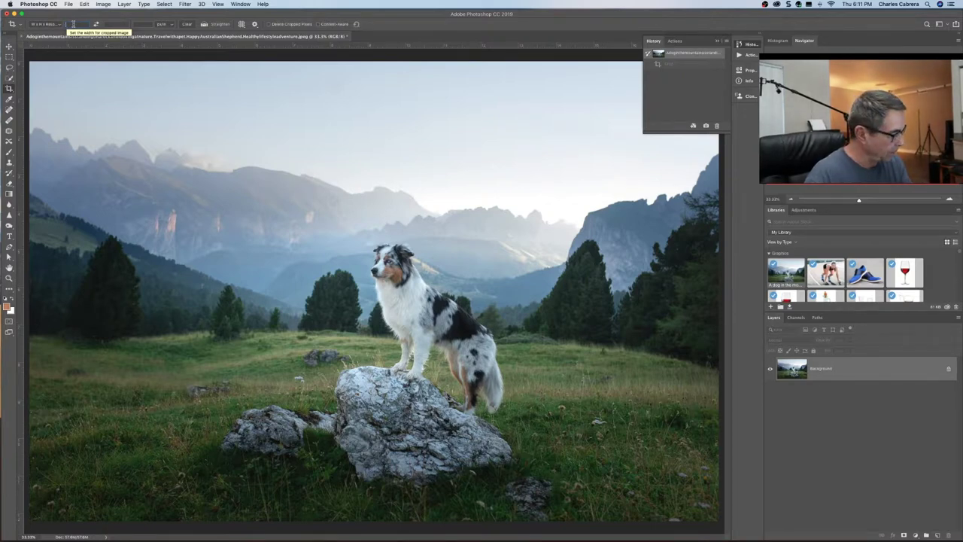
{"action": "left_click", "coordinate": [73, 24]}
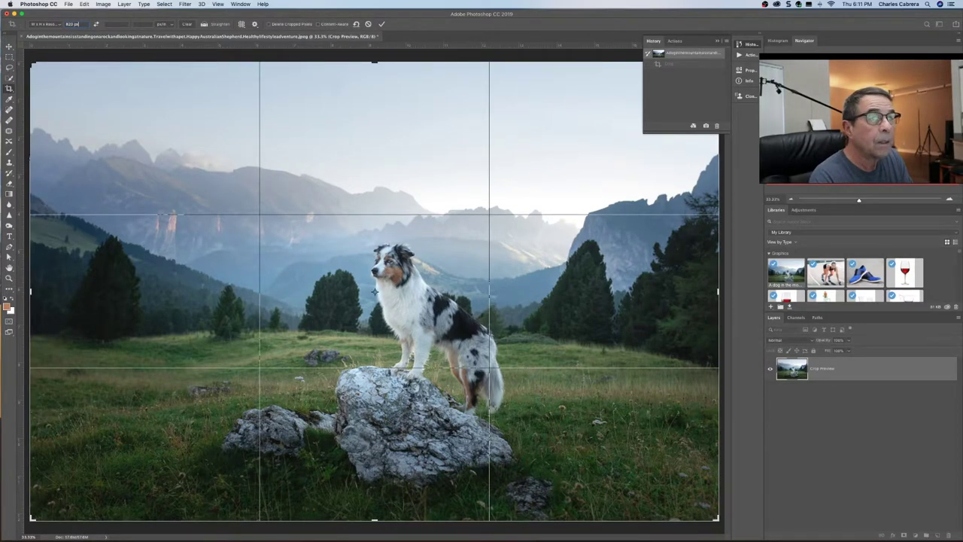
{"action": "left_click", "coordinate": [118, 25]}
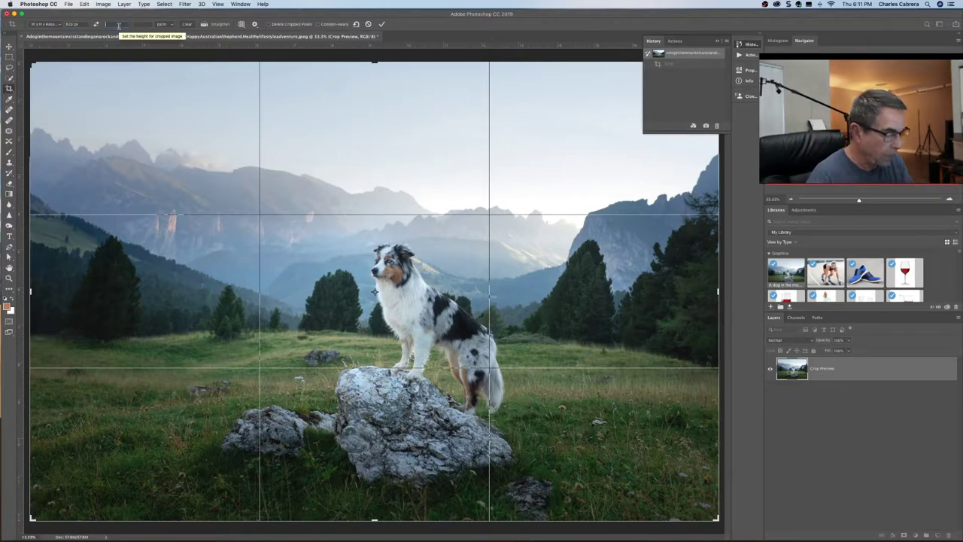
{"action": "type", "text": "85"}
{"action": "type", "text": "2"}
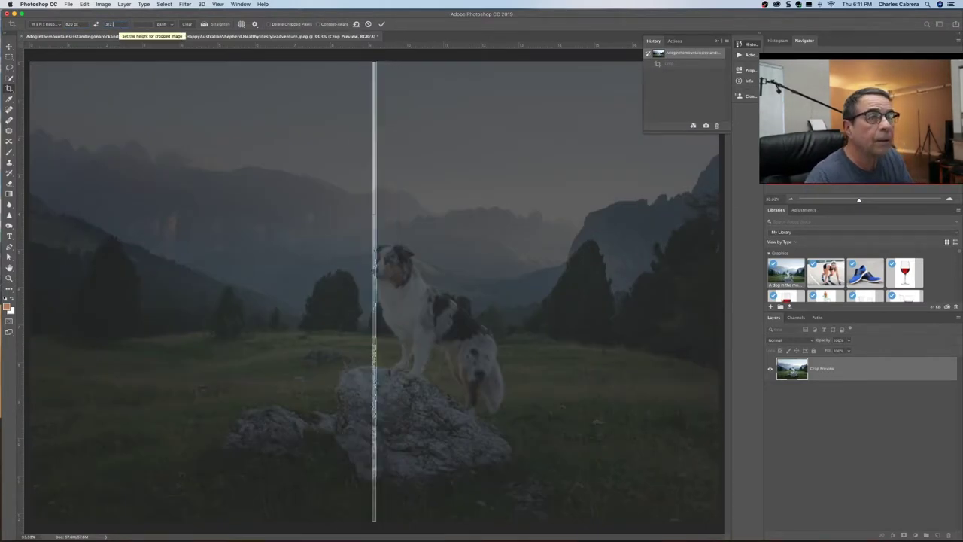
{"action": "key", "text": "Return"}
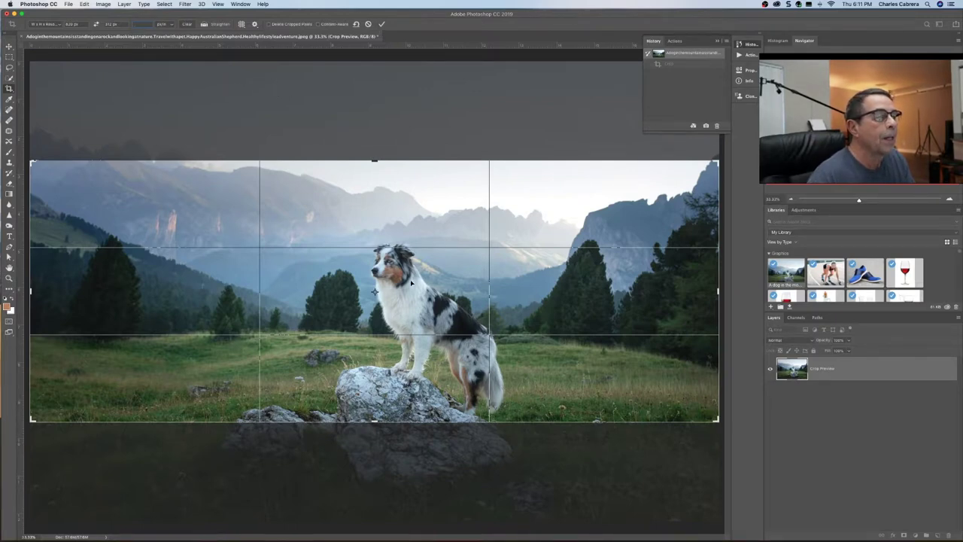
Shift the photo to centre the dog in the banner and commit the crop
{"action": "left_click_drag", "start_coordinate": [411, 284], "coordinate": [406, 240]}
{"action": "key", "text": "Return"}
{"action": "key", "text": "v"}
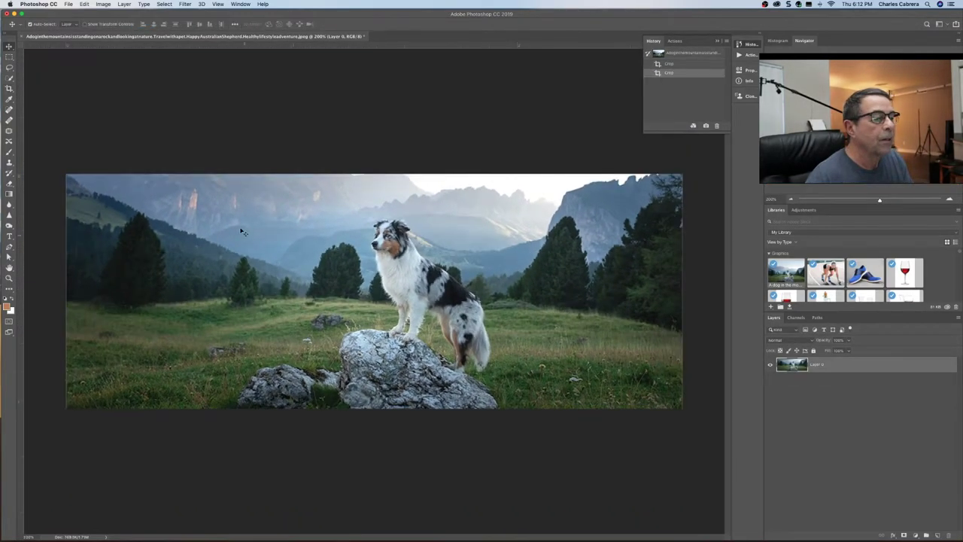
{"action": "key", "text": "super+minus"}
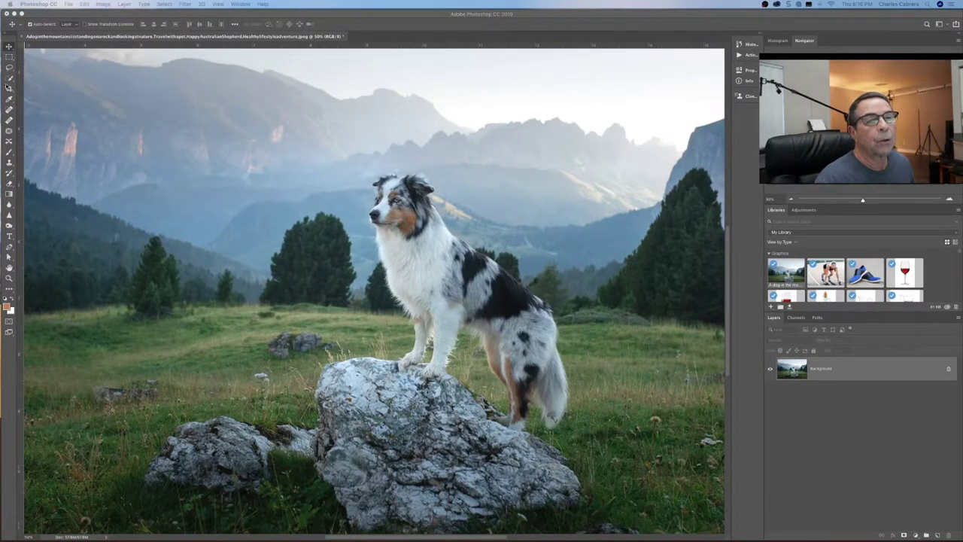
Crop the dog photo in W x H x Resolution mode to 2500 x 1600 px at 300 ppi
{"action": "left_click", "coordinate": [10, 88]}
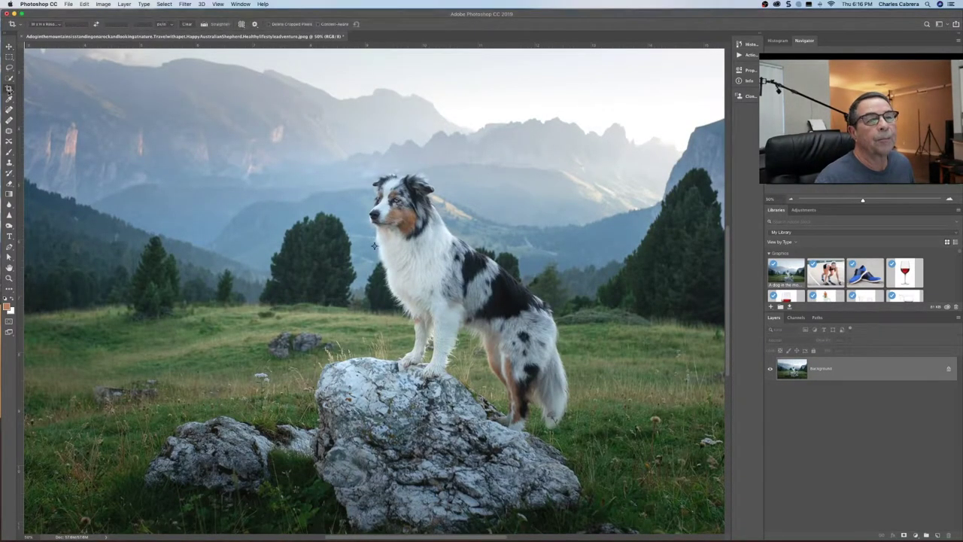
{"action": "left_click", "coordinate": [60, 24]}
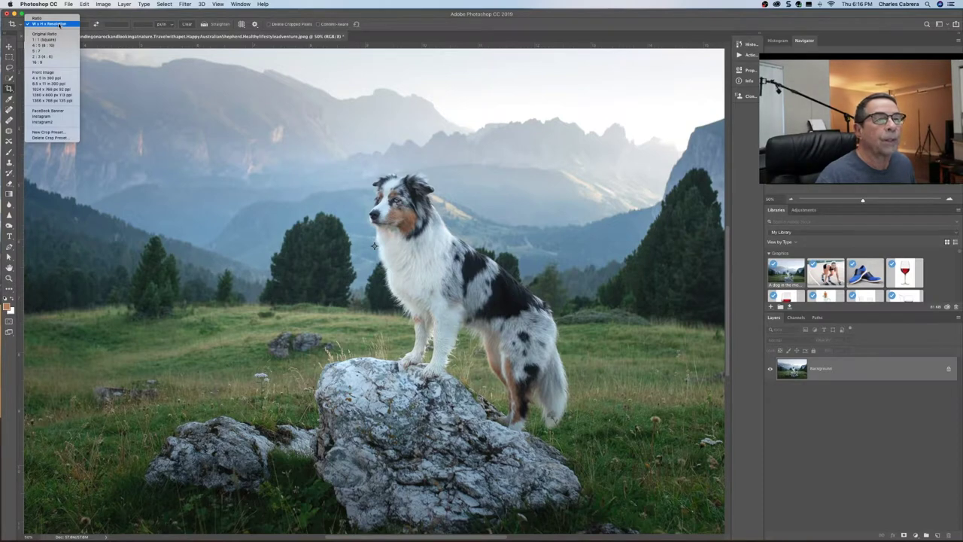
{"action": "left_click", "coordinate": [78, 24]}
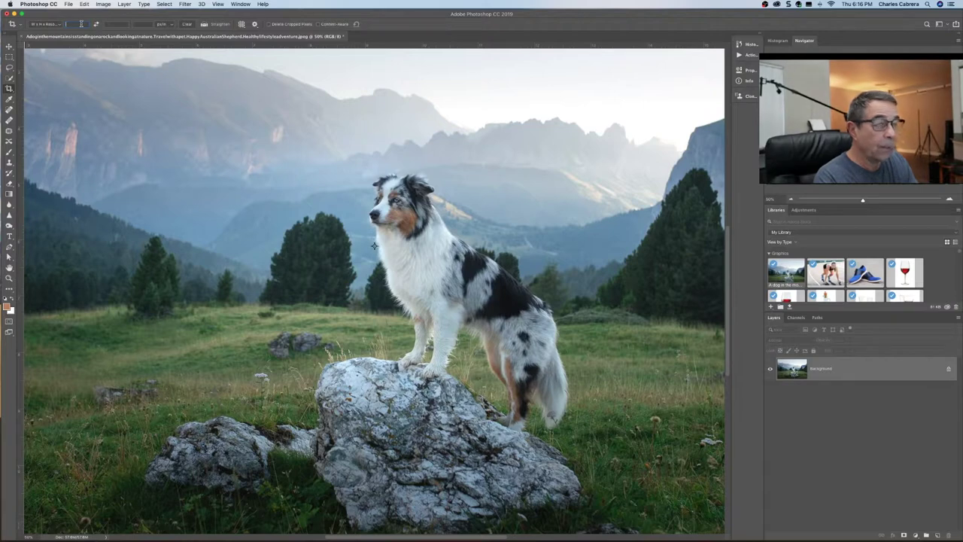
{"action": "type", "text": "20"}
{"action": "type", "text": "00"}
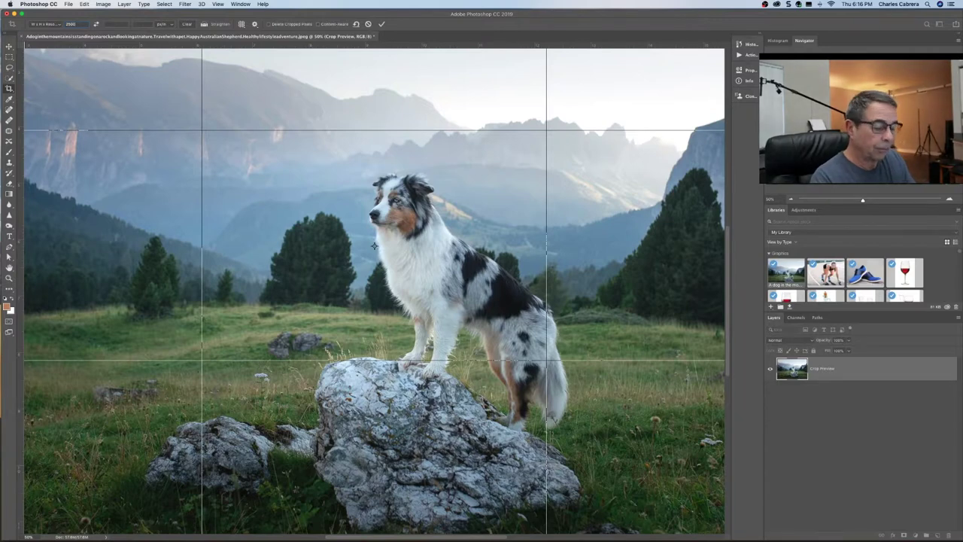
{"action": "key", "text": "Return"}
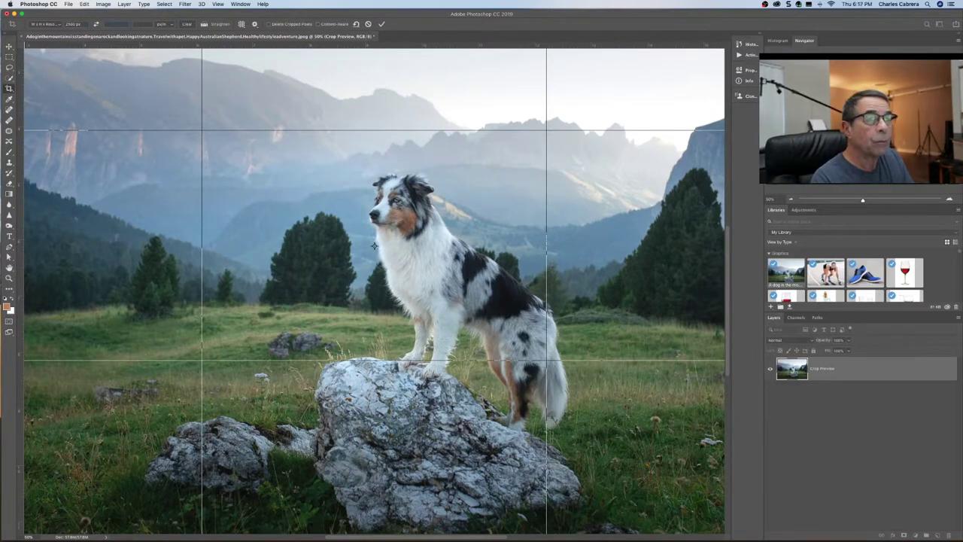
{"action": "key", "text": "Tab"}
{"action": "type", "text": "10"}
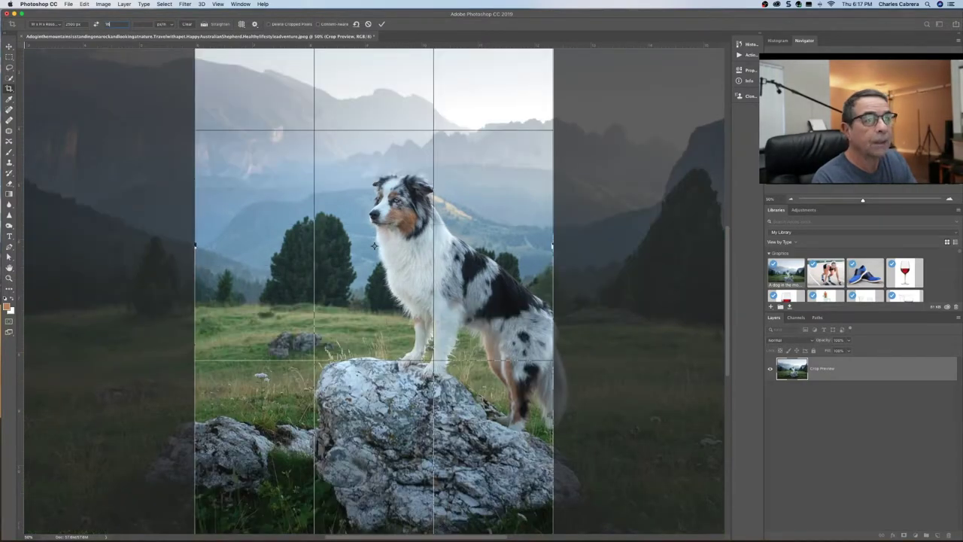
{"action": "type", "text": "00"}
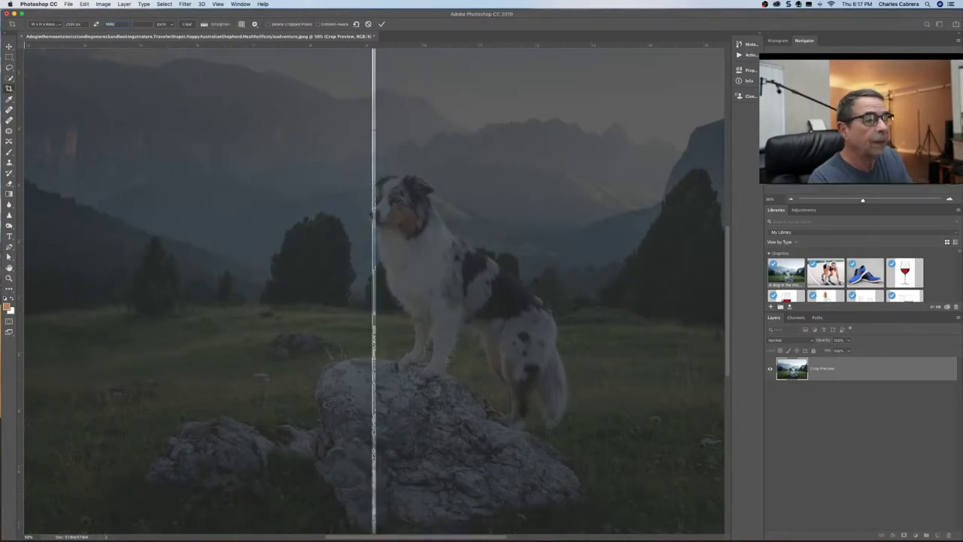
{"action": "key", "text": "Tab"}
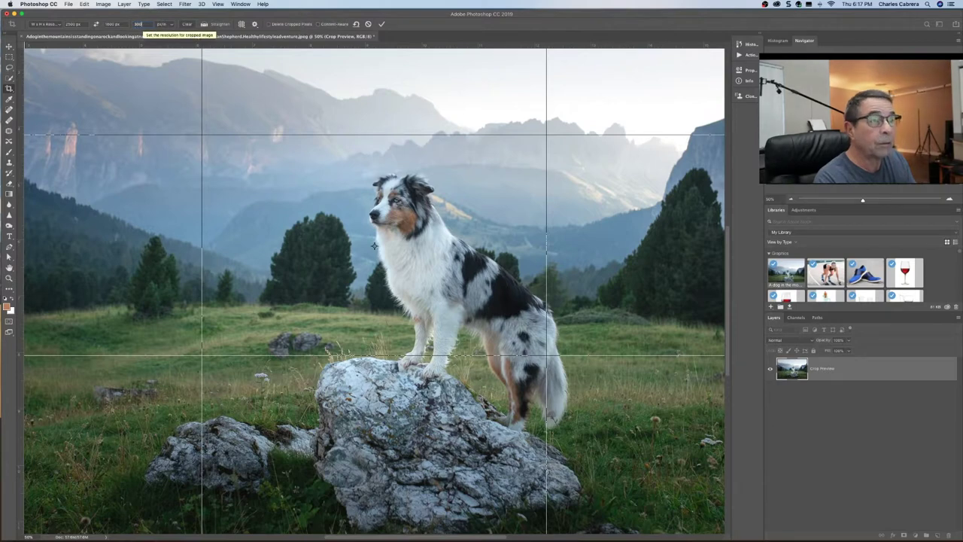
{"action": "left_click", "coordinate": [382, 25]}
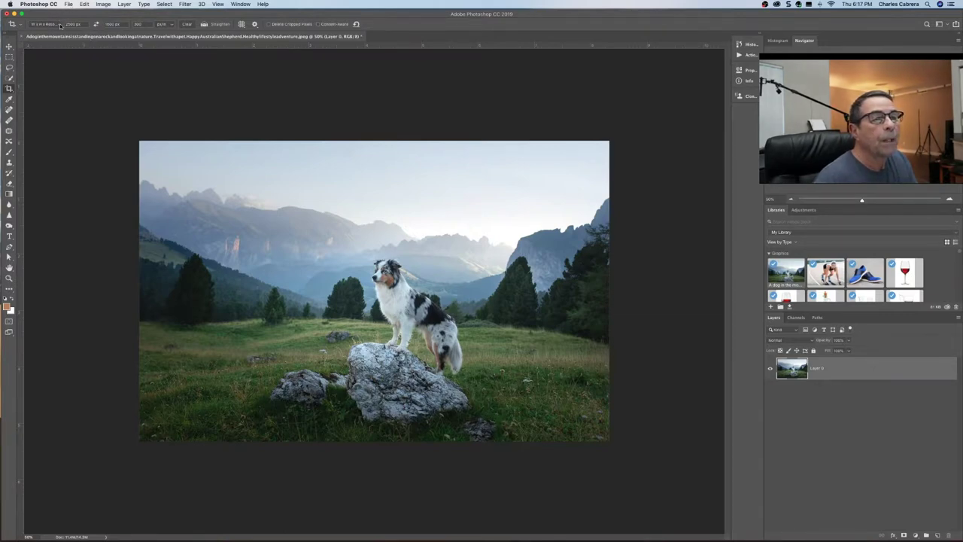
Save the current crop settings as a new crop preset named 'Website' and confirm it appears in the list
{"action": "left_click", "coordinate": [59, 24]}
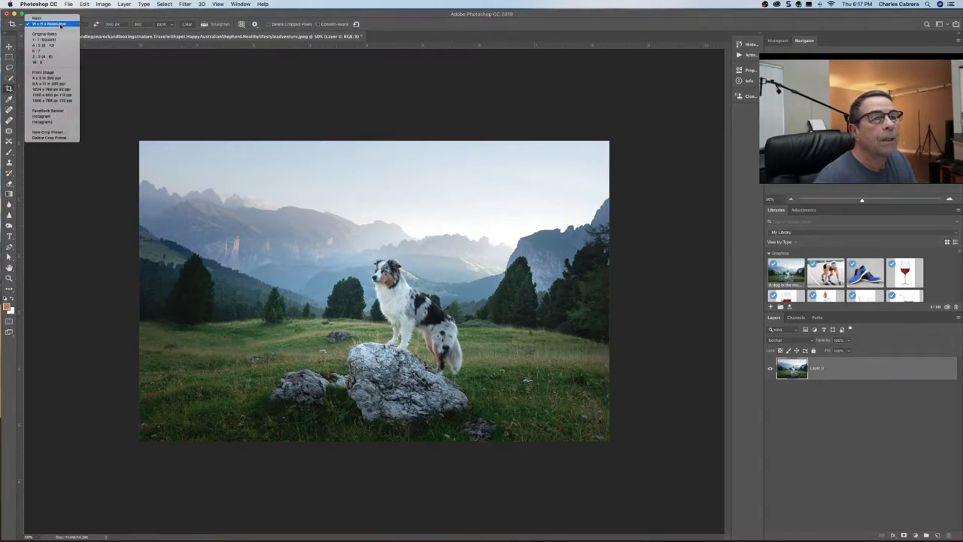
{"action": "left_click", "coordinate": [55, 133]}
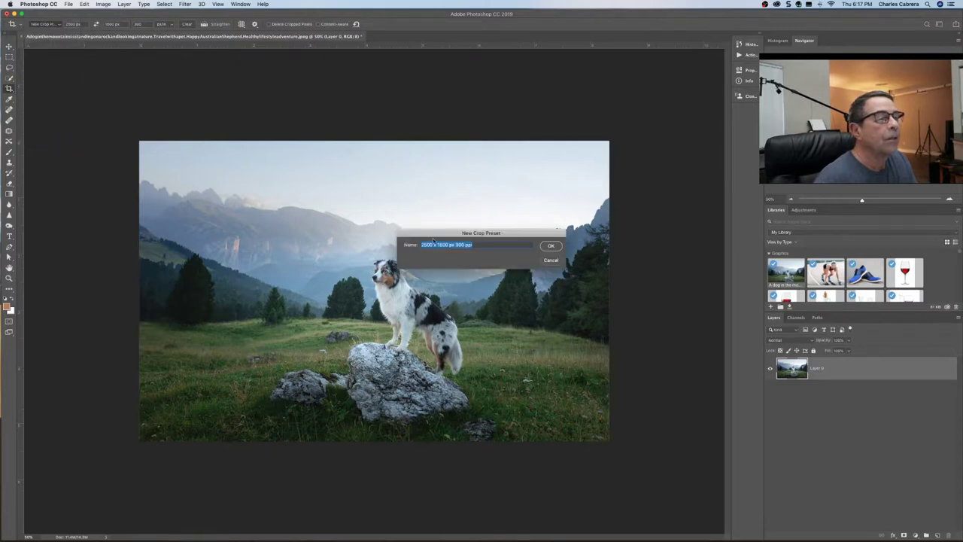
{"action": "type", "text": "Website"}
{"action": "key", "text": "Return"}
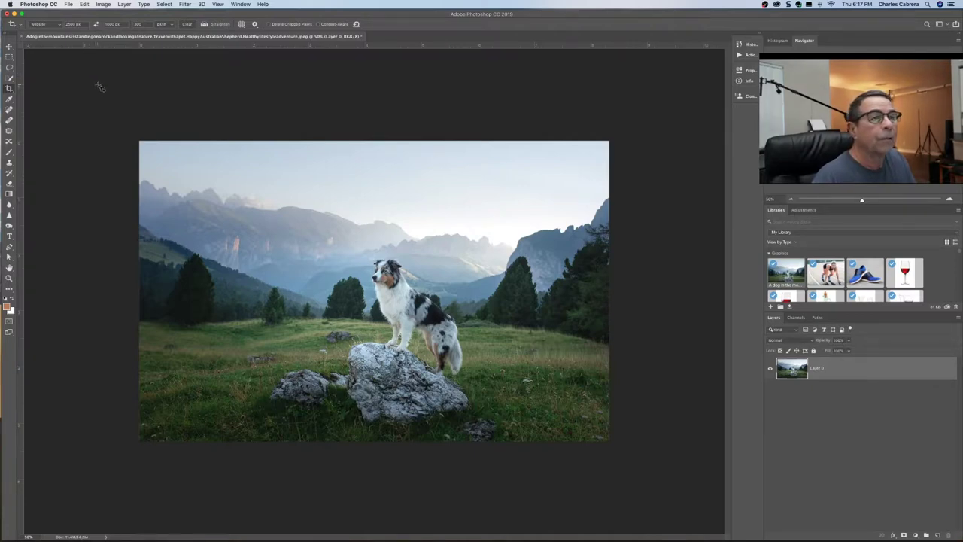
{"action": "left_click", "coordinate": [61, 24]}
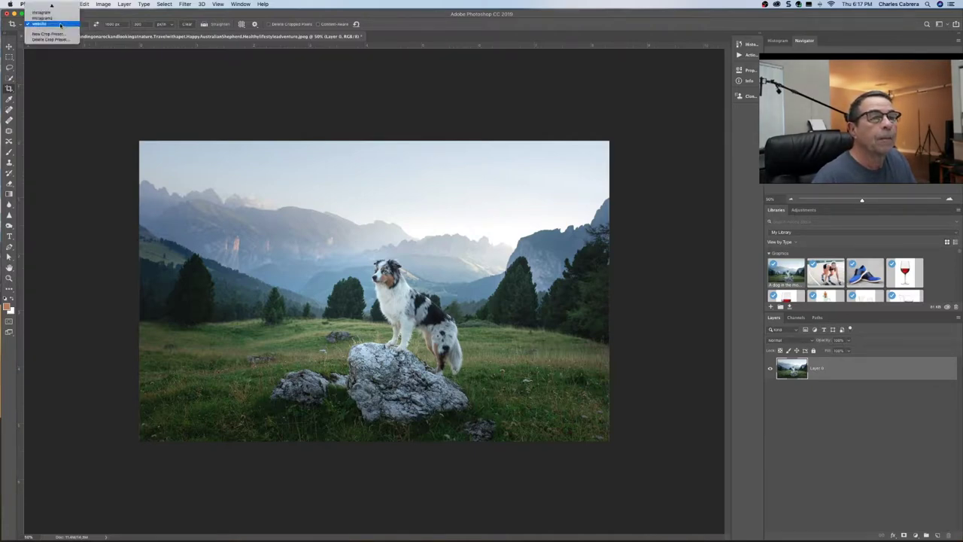
{"action": "scroll", "coordinate": [61, 25], "scroll_direction": "up", "scroll_amount": 5}
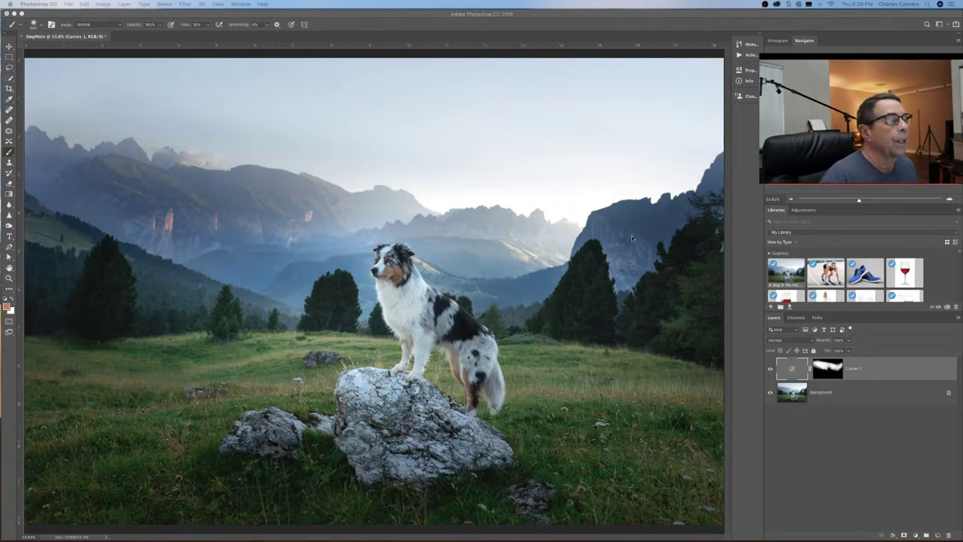
Toggle the Curves 1 adjustment layer off and on to compare the sky, leaving it visible
{"action": "left_click", "coordinate": [770, 369]}
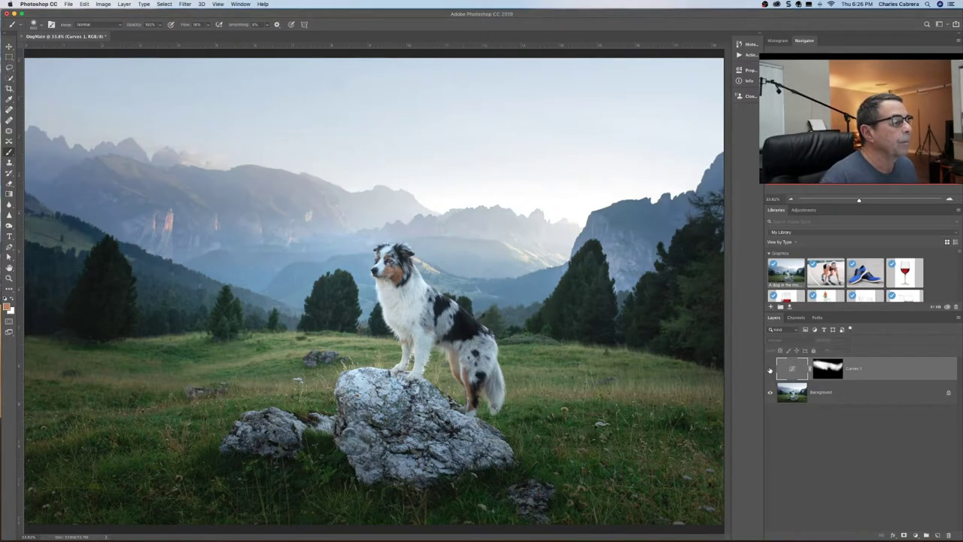
{"action": "left_click", "coordinate": [770, 368]}
{"action": "left_click", "coordinate": [770, 369]}
{"action": "left_click", "coordinate": [770, 369]}
{"action": "left_click", "coordinate": [770, 369]}
{"action": "left_click", "coordinate": [770, 368]}
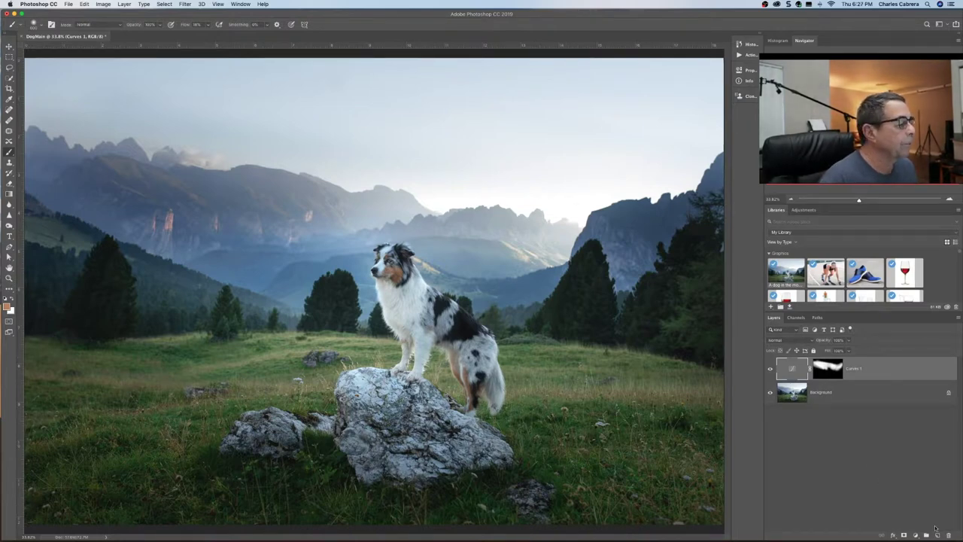
Add a new Layer 1 on top and fill it with the merged image via Image > Apply Image
{"action": "left_click", "coordinate": [938, 535]}
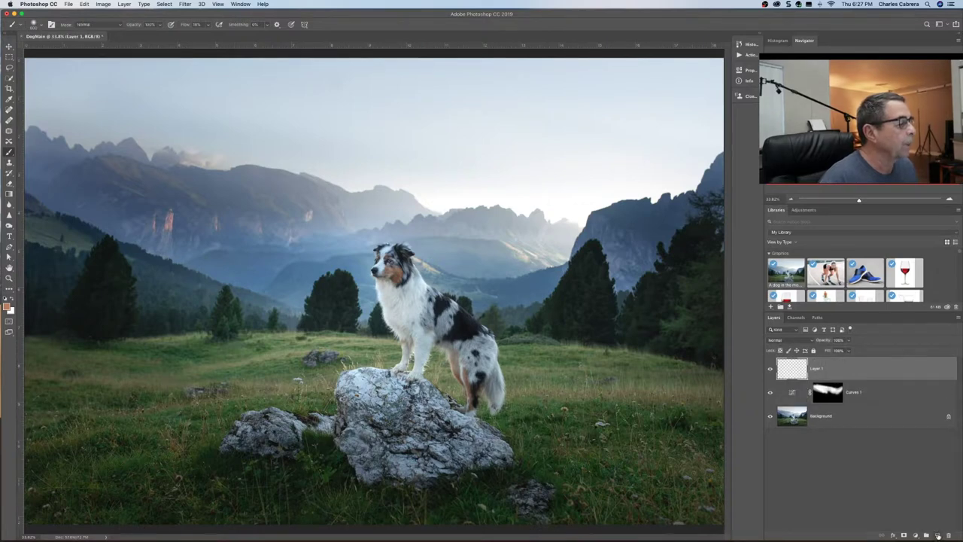
{"action": "left_click", "coordinate": [103, 5]}
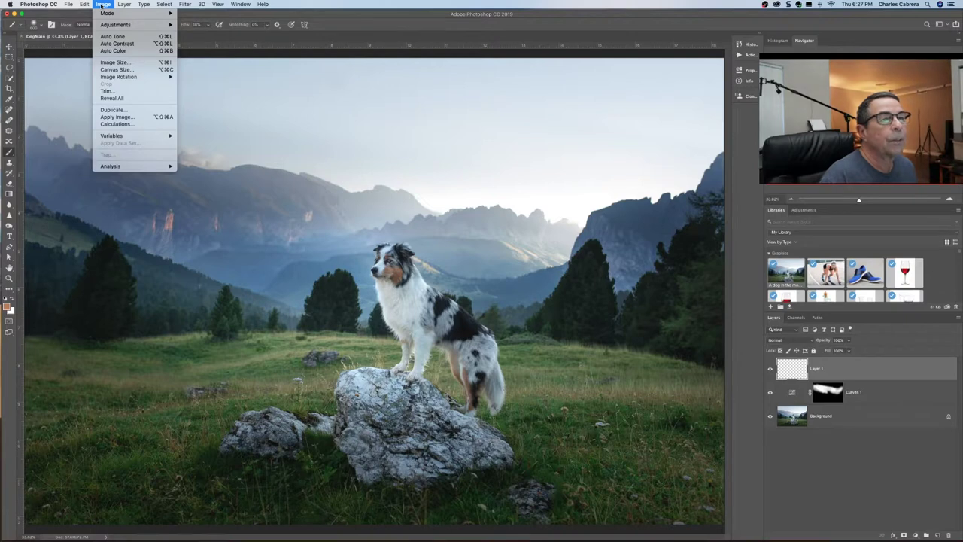
{"action": "left_click", "coordinate": [117, 117]}
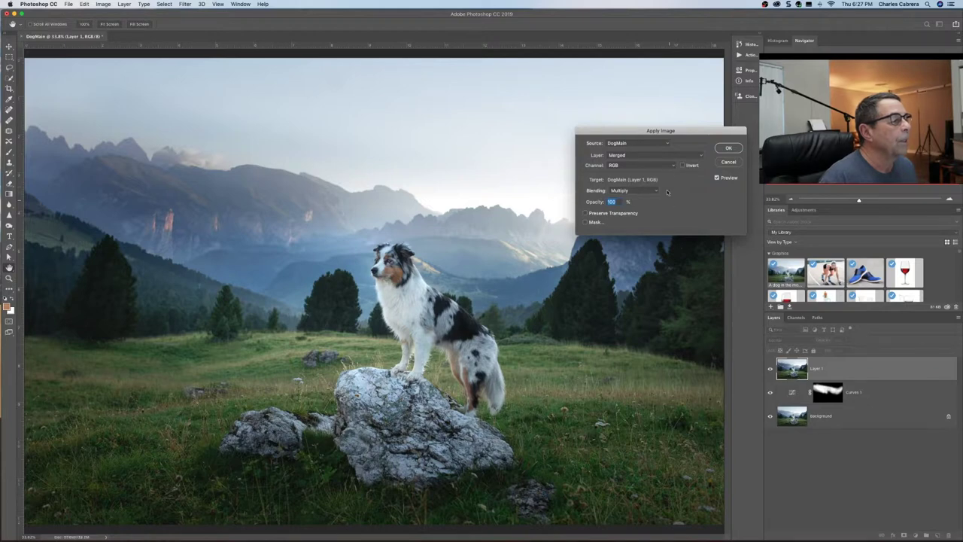
{"action": "left_click", "coordinate": [728, 148]}
{"action": "key", "text": "b"}
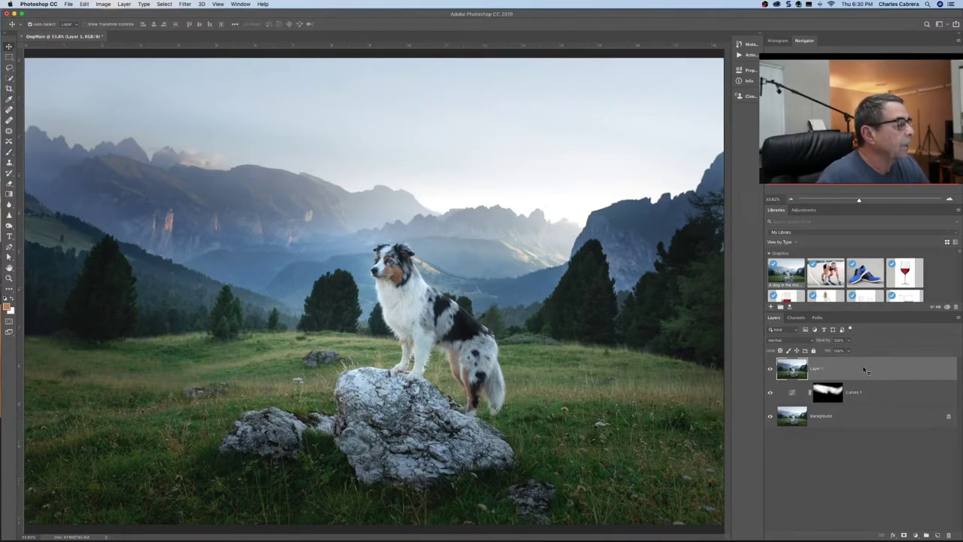
Duplicate Layer 1 into a new document named 'Facebook Banner'
{"action": "right_click", "coordinate": [865, 370]}
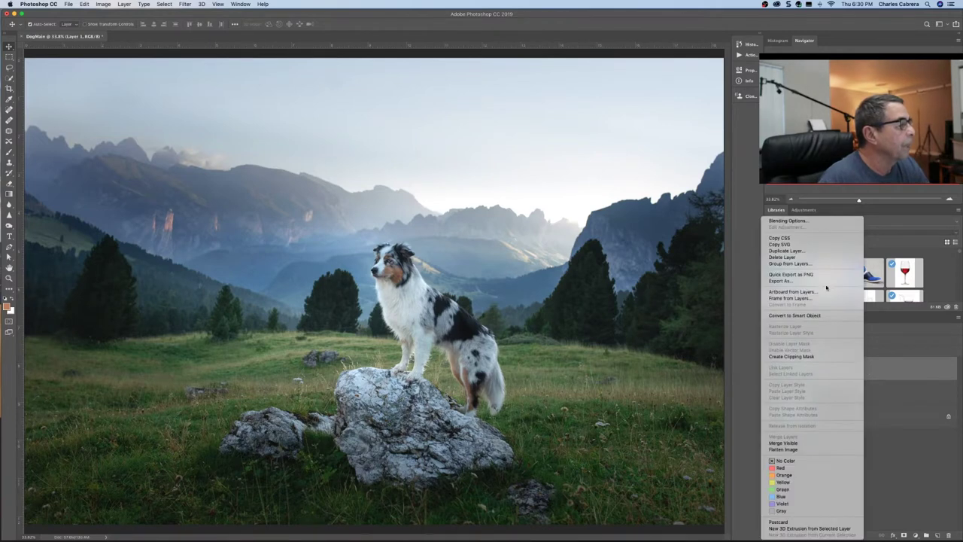
{"action": "left_click", "coordinate": [798, 251]}
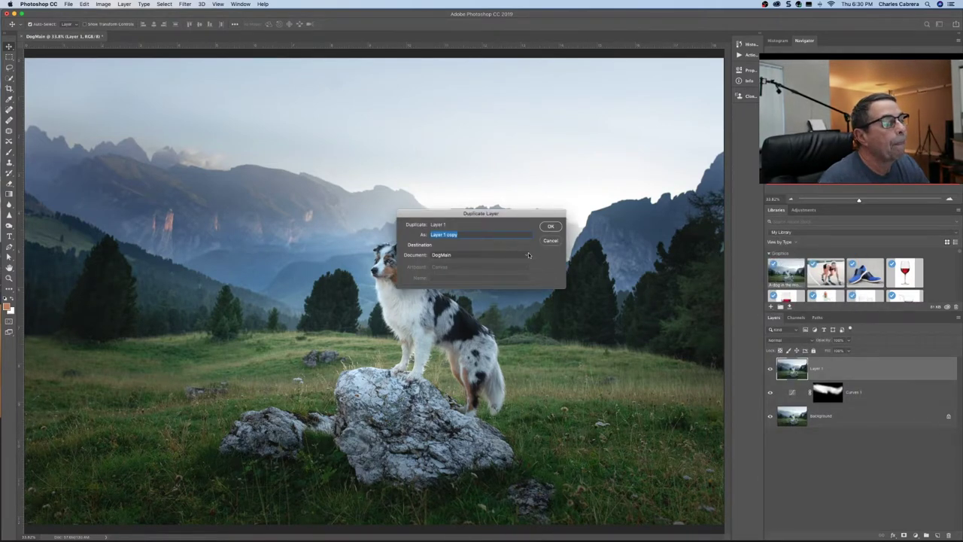
{"action": "left_click", "coordinate": [525, 255]}
{"action": "left_click", "coordinate": [511, 261]}
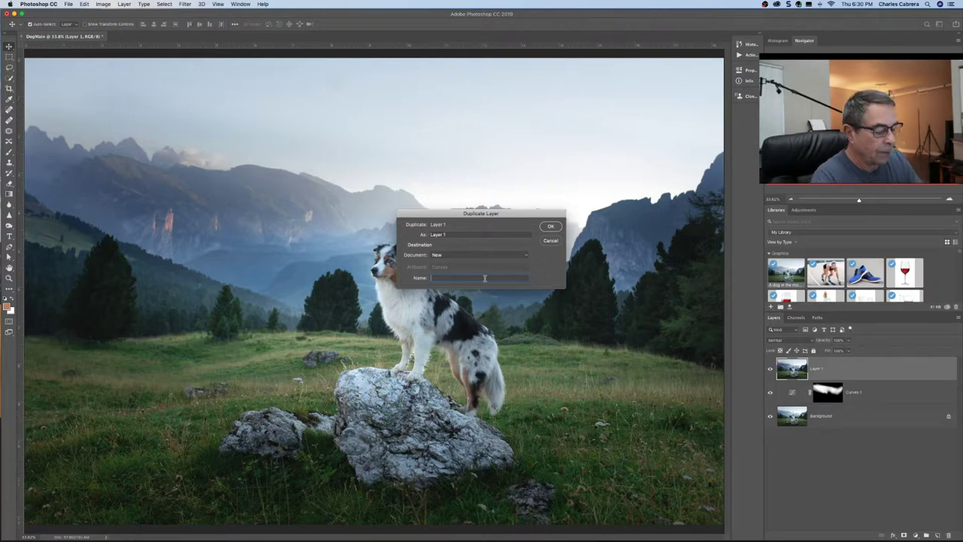
{"action": "type", "text": "Fe"}
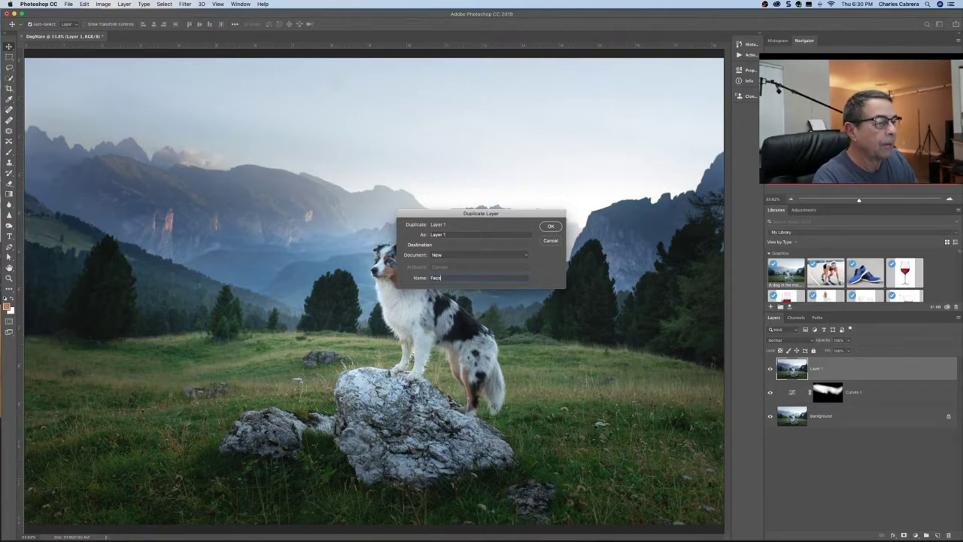
{"action": "type", "text": "cebook Banner"}
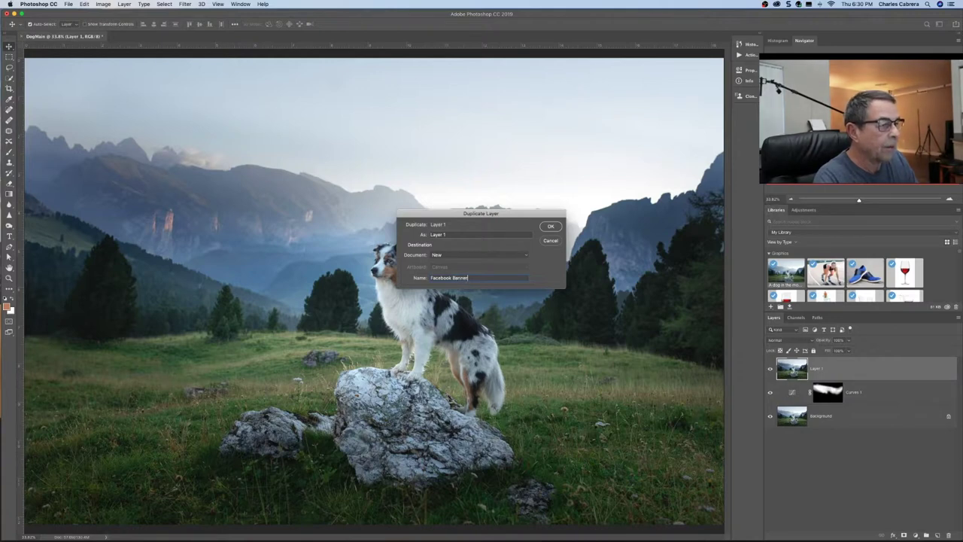
{"action": "left_click", "coordinate": [550, 227]}
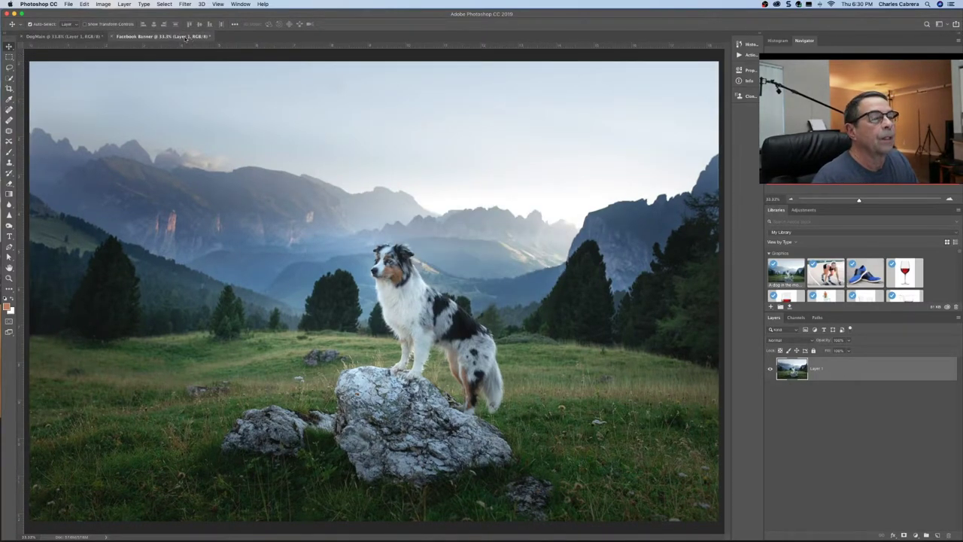
{"action": "left_click", "coordinate": [91, 36]}
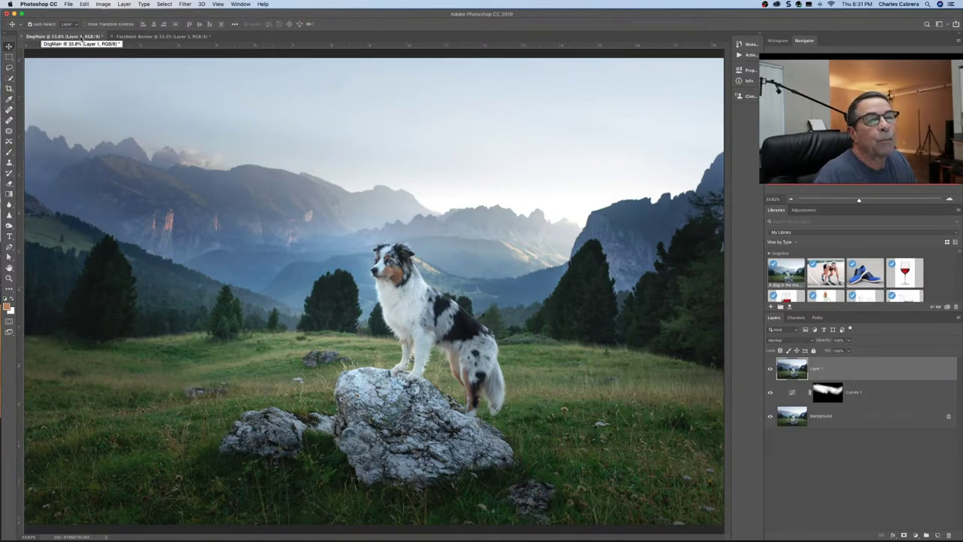
{"action": "left_click", "coordinate": [162, 36]}
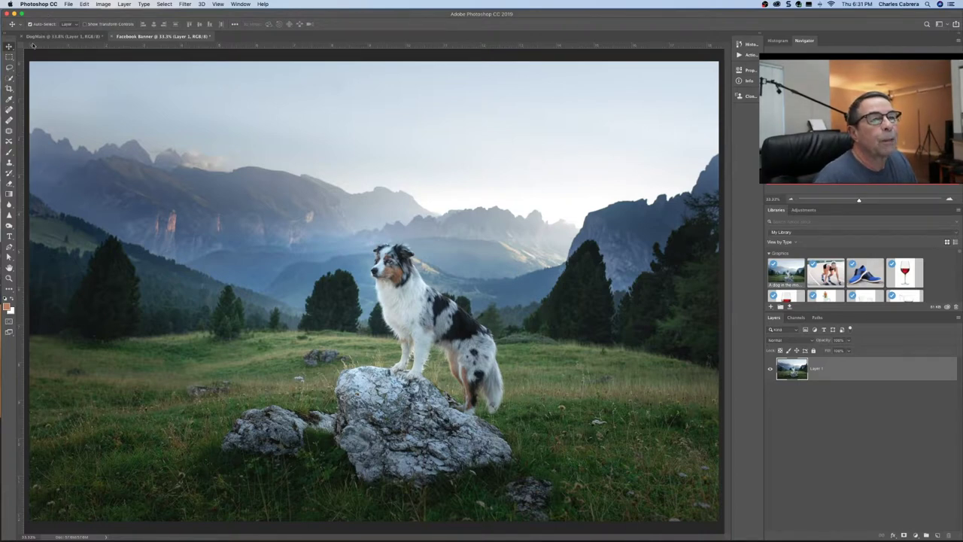
Crop the banner document with the Facebook Banner preset, commit it, and view at 100%
{"action": "left_click", "coordinate": [9, 88]}
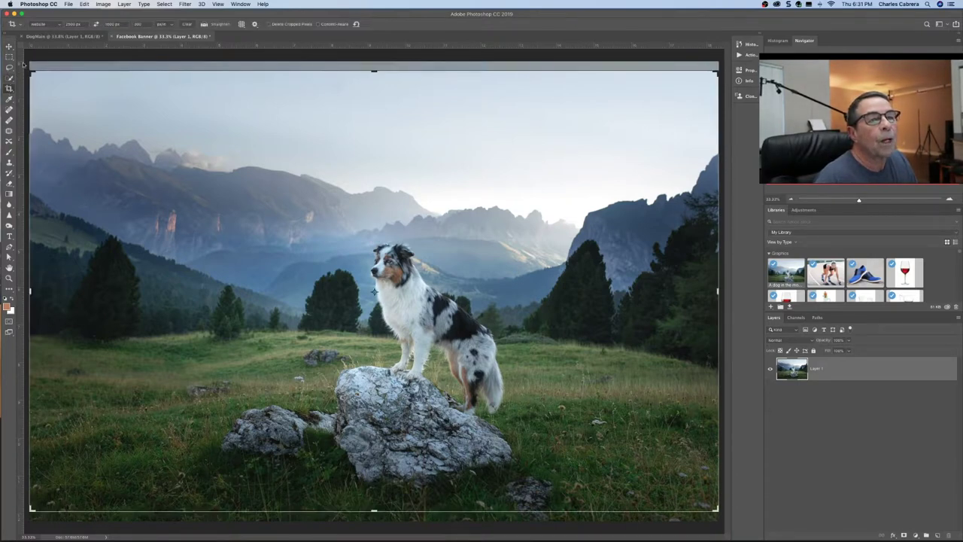
{"action": "left_click", "coordinate": [59, 24]}
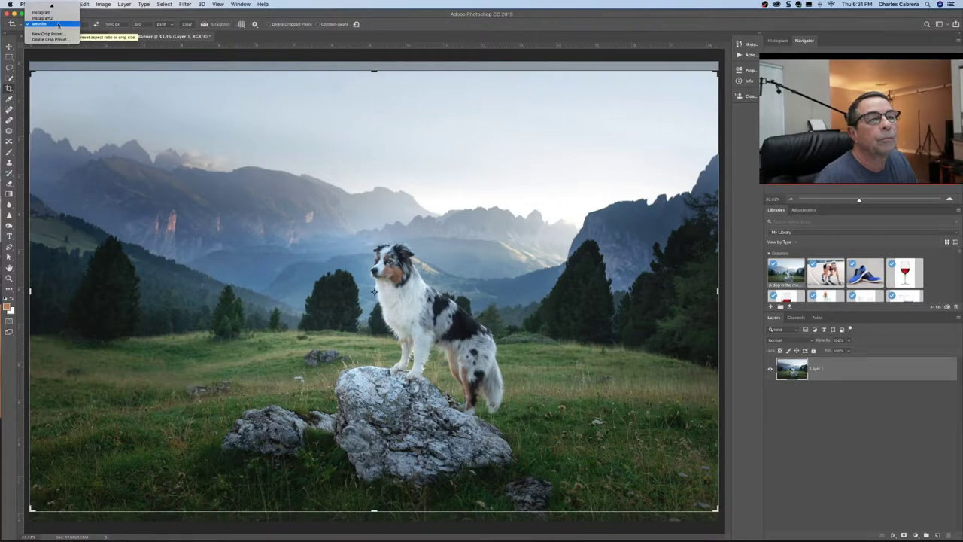
{"action": "scroll", "coordinate": [57, 23], "scroll_direction": "up", "scroll_amount": 5}
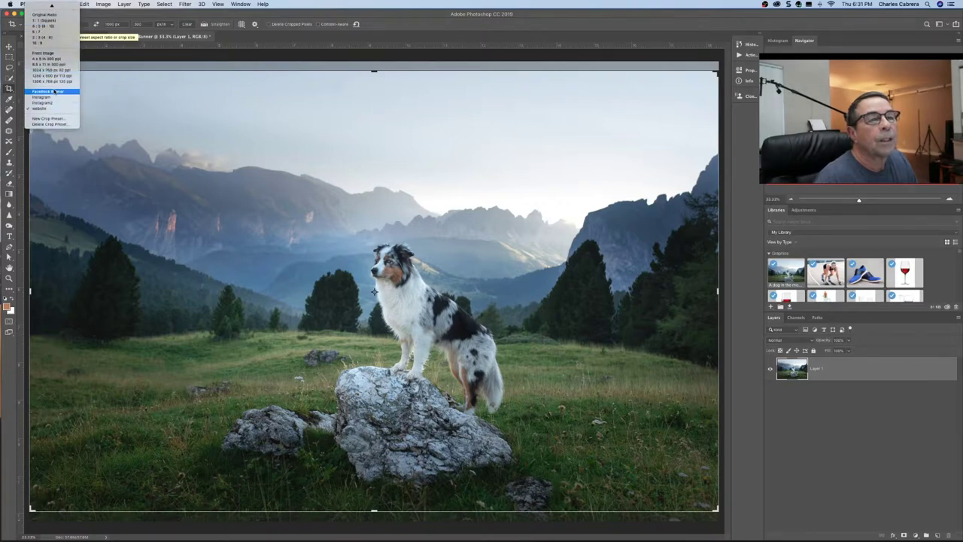
{"action": "key", "text": "Escape"}
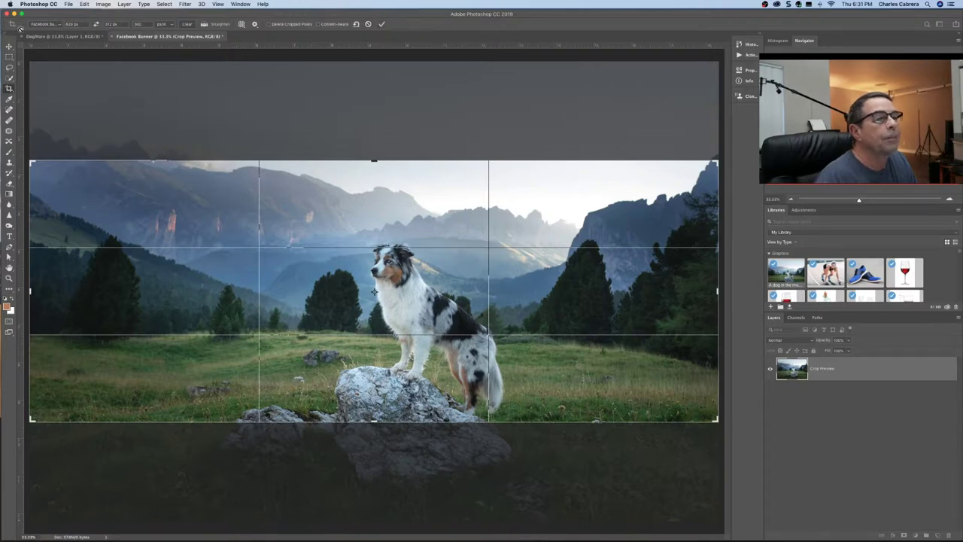
{"action": "key", "text": "Return"}
{"action": "key", "text": "v"}
{"action": "key", "text": "super+equal"}
{"action": "key", "text": "super+equal"}
{"action": "key", "text": "super+equal"}
{"action": "key", "text": "super+equal"}
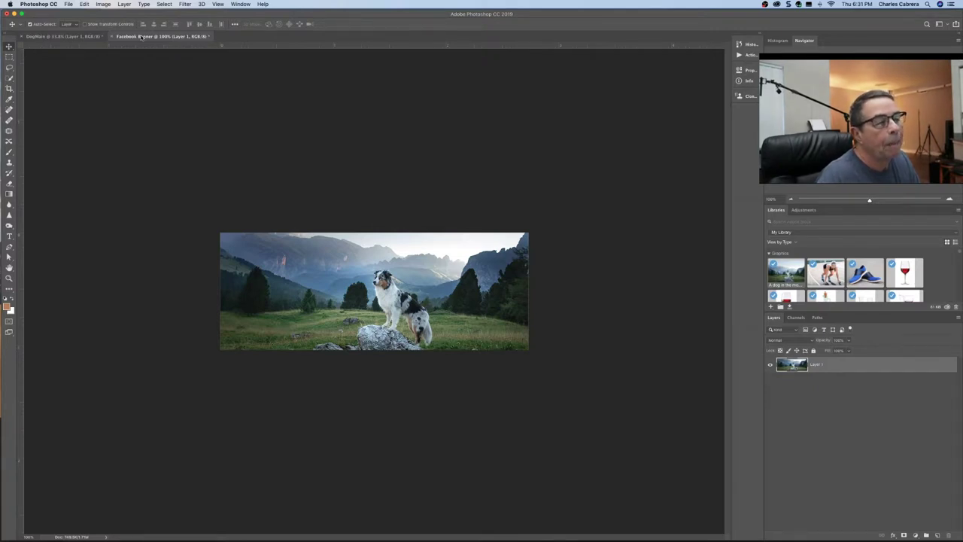
Export the banner through Save for Web (Legacy) as Facebook-Banner.jpg on the Desktop
{"action": "left_click", "coordinate": [68, 3]}
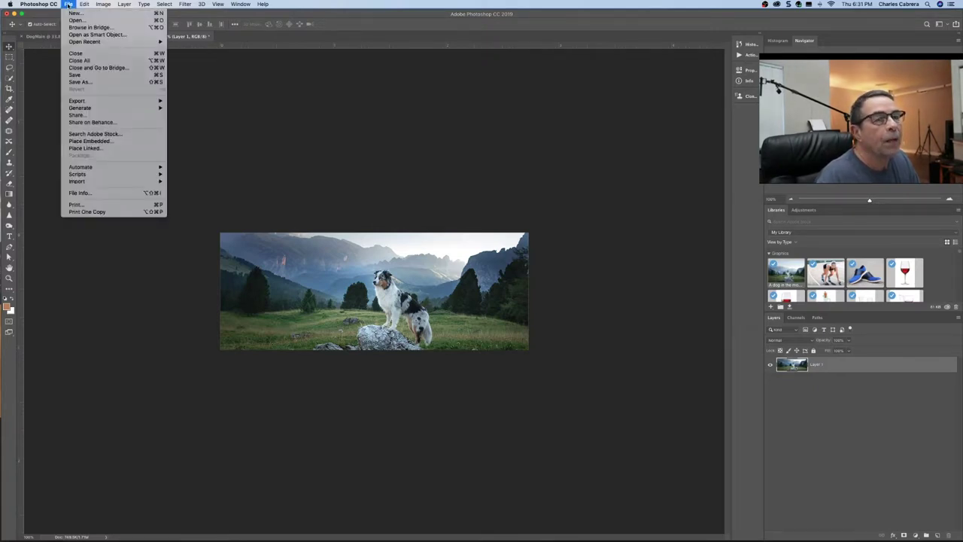
{"action": "mouse_move", "coordinate": [118, 103]}
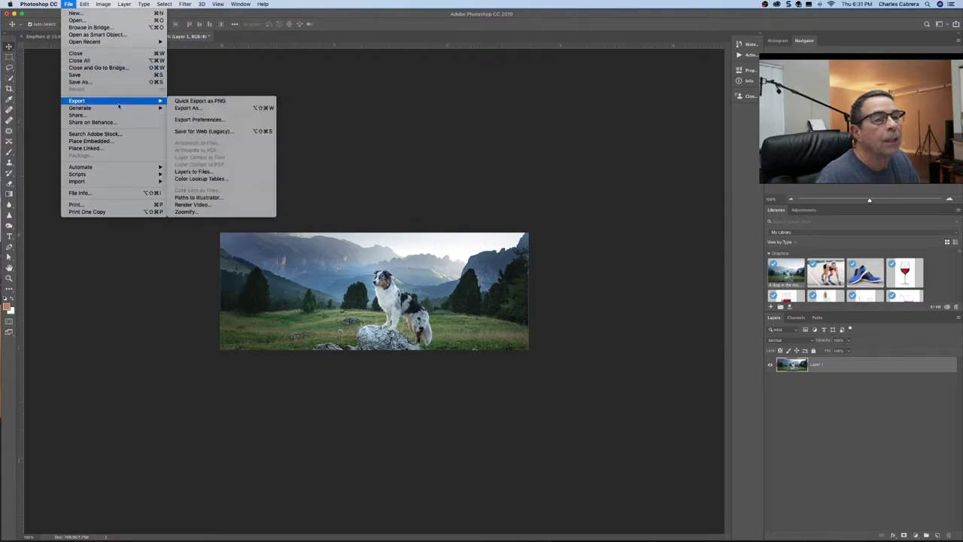
{"action": "left_click", "coordinate": [184, 133]}
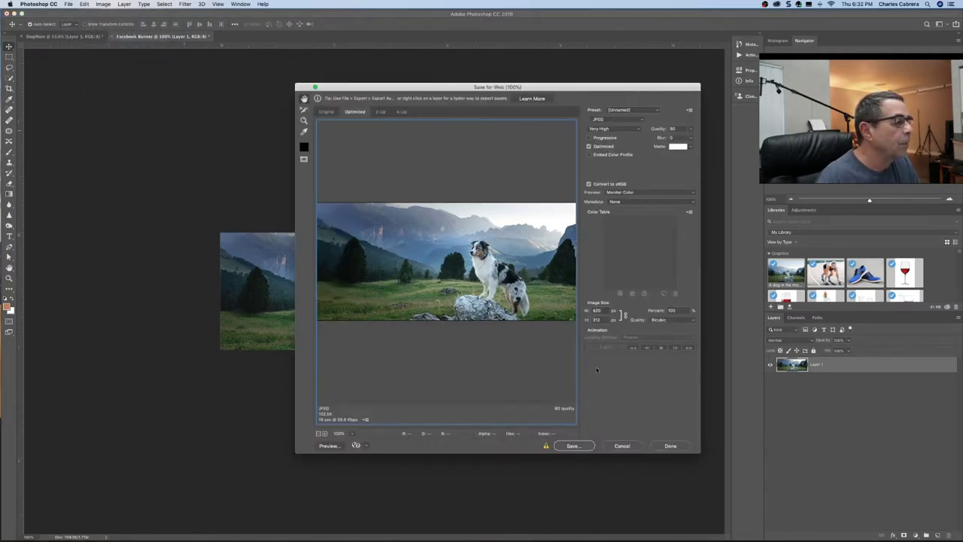
{"action": "left_click", "coordinate": [582, 446]}
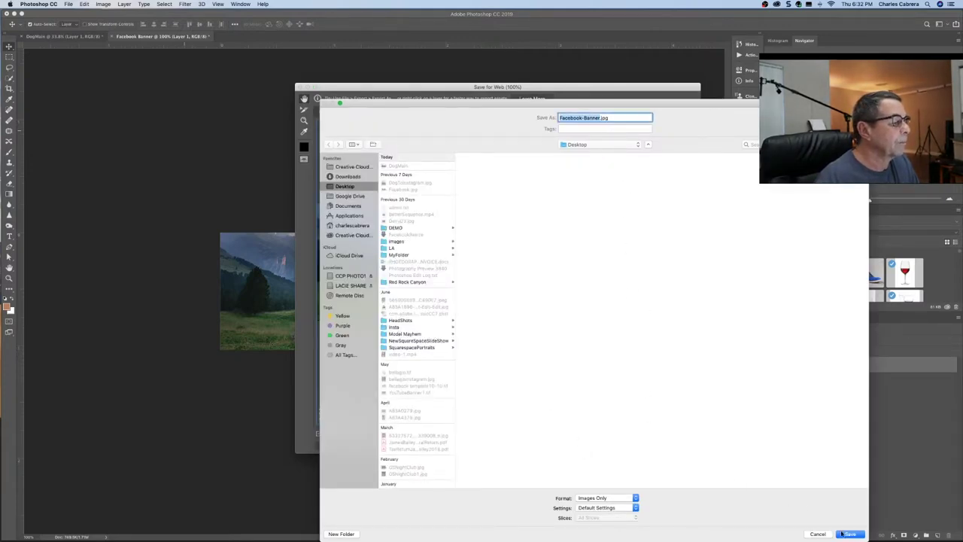
{"action": "left_click", "coordinate": [844, 533]}
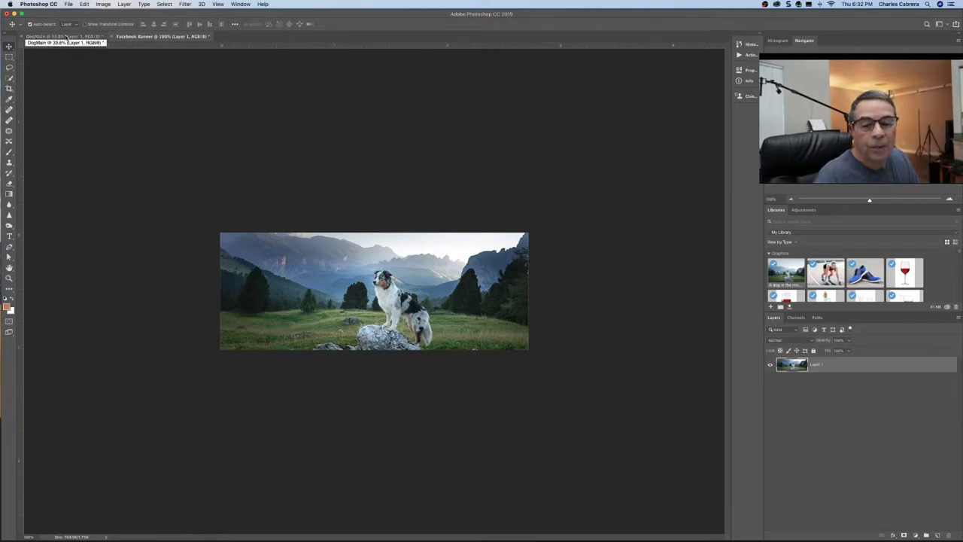
Back in DogMain, duplicate Layer 1 into a new document named 'instagram'
{"action": "left_click", "coordinate": [67, 37]}
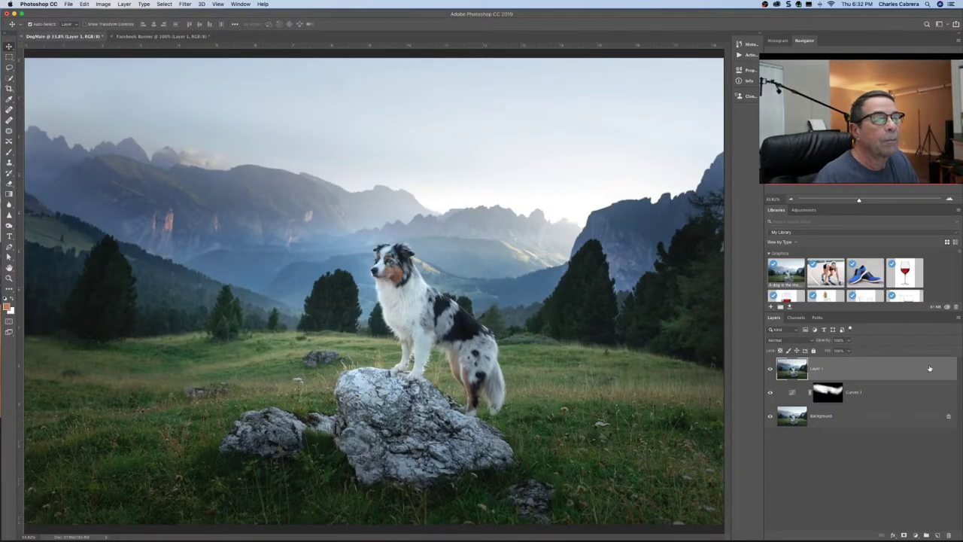
{"action": "right_click", "coordinate": [868, 372]}
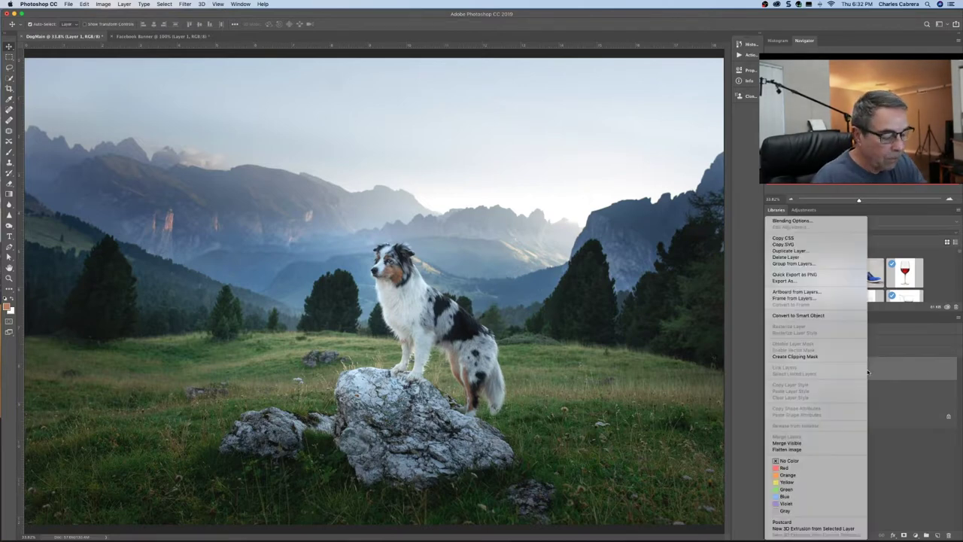
{"action": "left_click", "coordinate": [828, 254]}
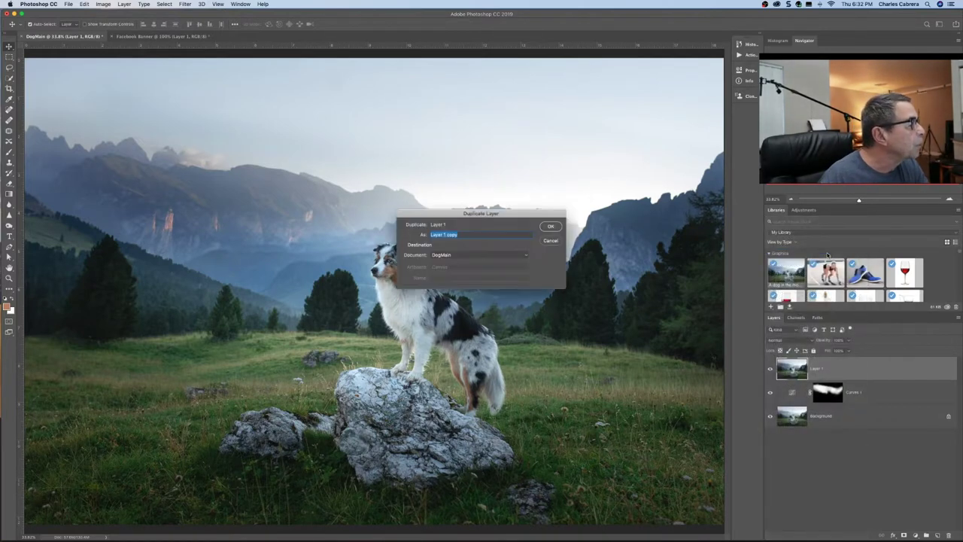
{"action": "left_click", "coordinate": [519, 256]}
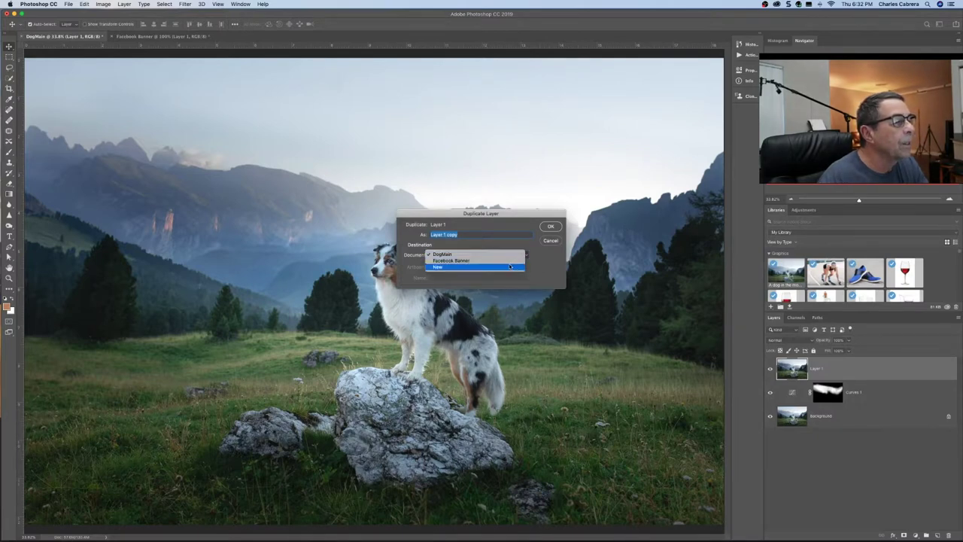
{"action": "left_click", "coordinate": [511, 266]}
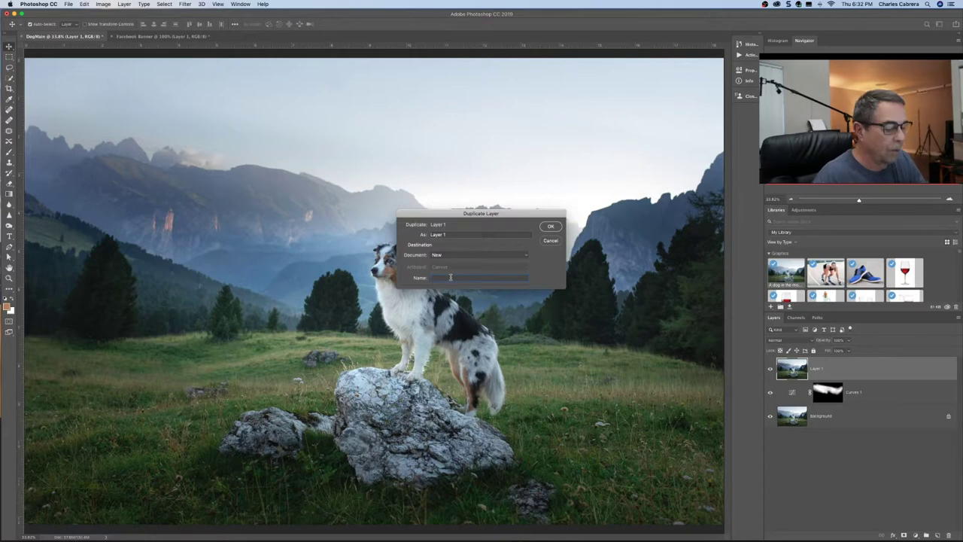
{"action": "type", "text": "instagram"}
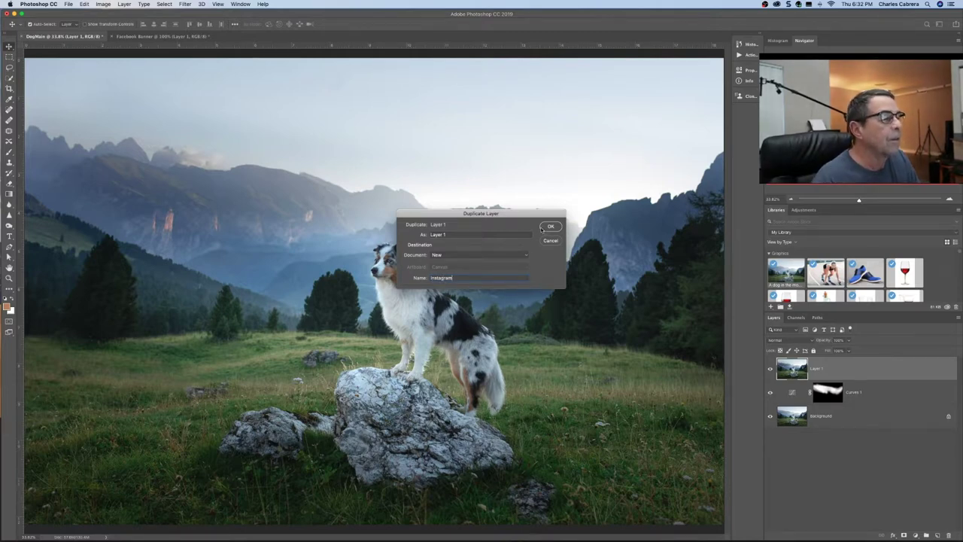
{"action": "left_click", "coordinate": [549, 227]}
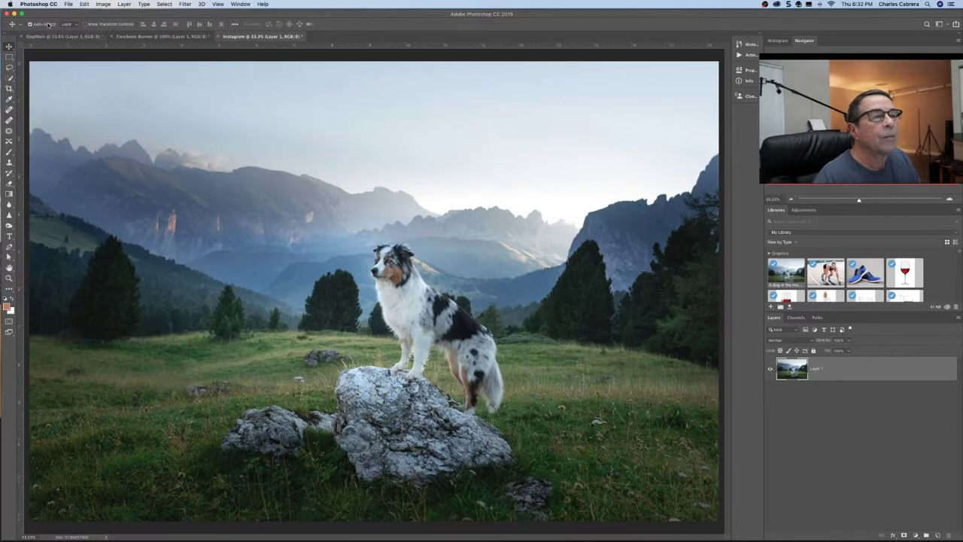
Crop the instagram document to a portrait frame using the Instagram crop preset
{"action": "left_click", "coordinate": [9, 89]}
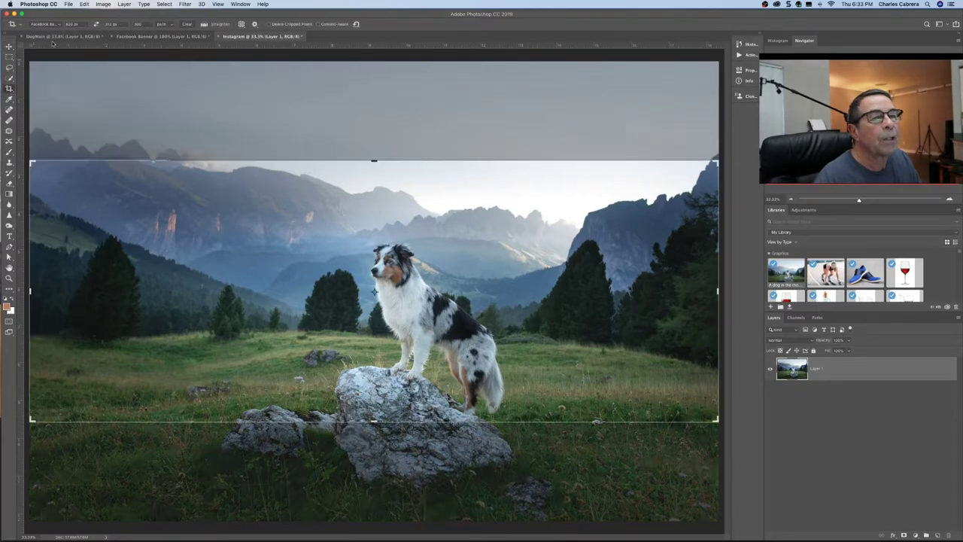
{"action": "left_click", "coordinate": [187, 25]}
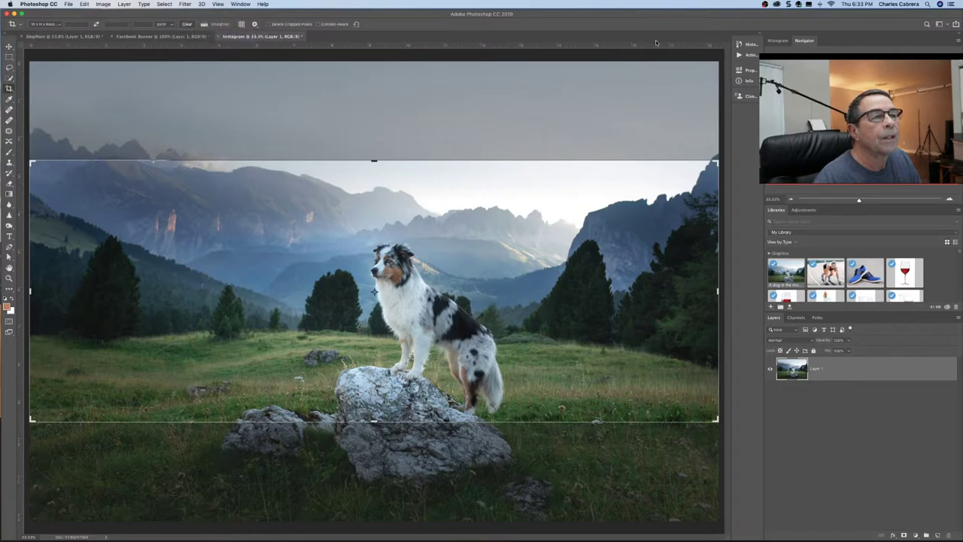
{"action": "left_click", "coordinate": [51, 25]}
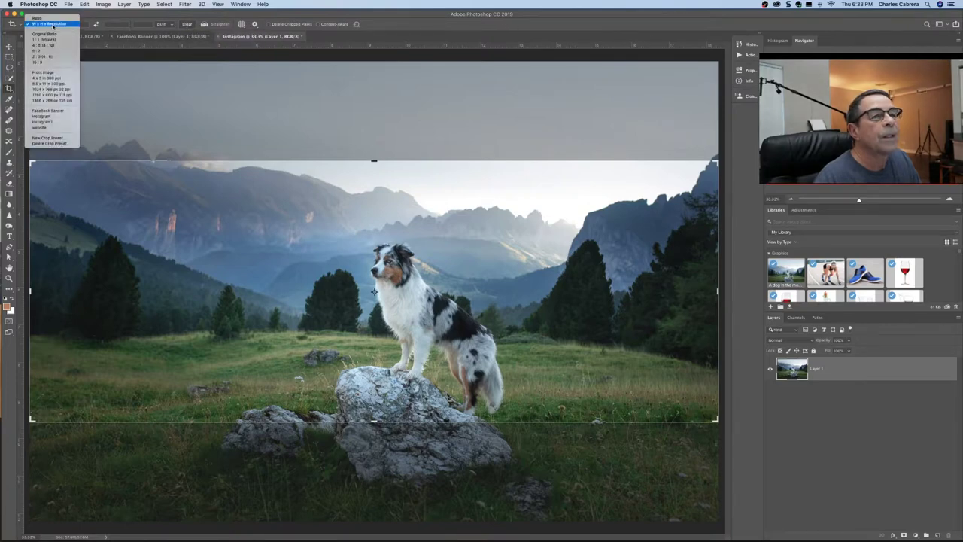
{"action": "left_click", "coordinate": [58, 117]}
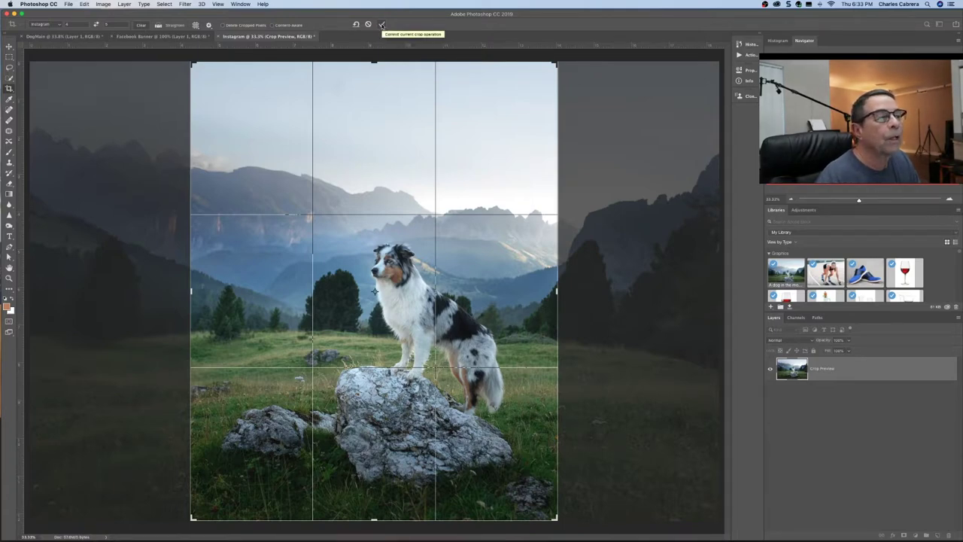
{"action": "left_click", "coordinate": [382, 24]}
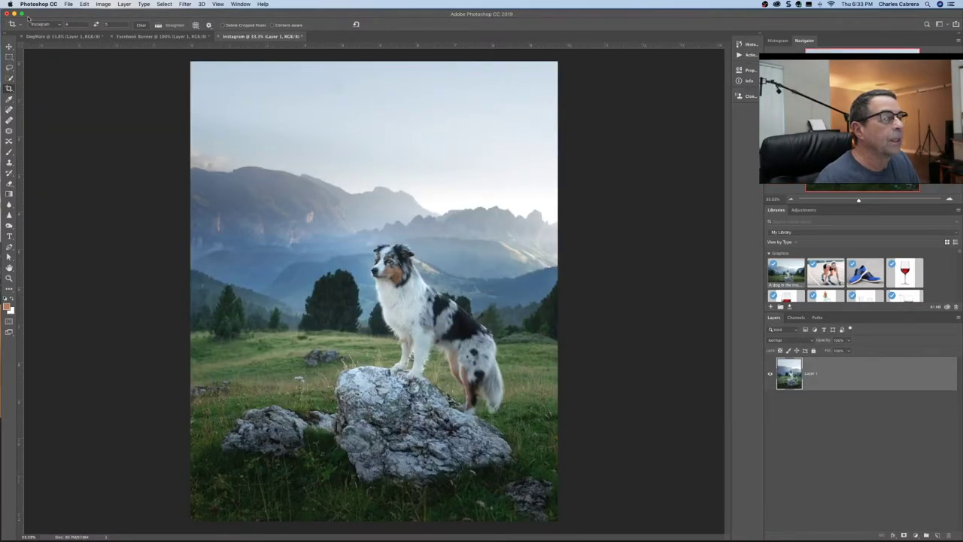
Export the crop via Save for Web at 1080 px width as Instagram.jpg on the Desktop
{"action": "left_click", "coordinate": [69, 4]}
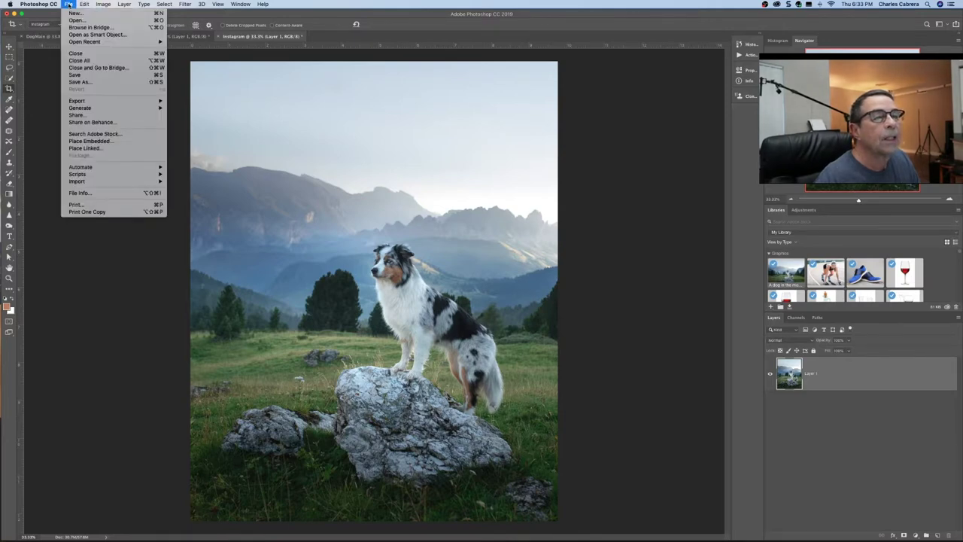
{"action": "mouse_move", "coordinate": [113, 103]}
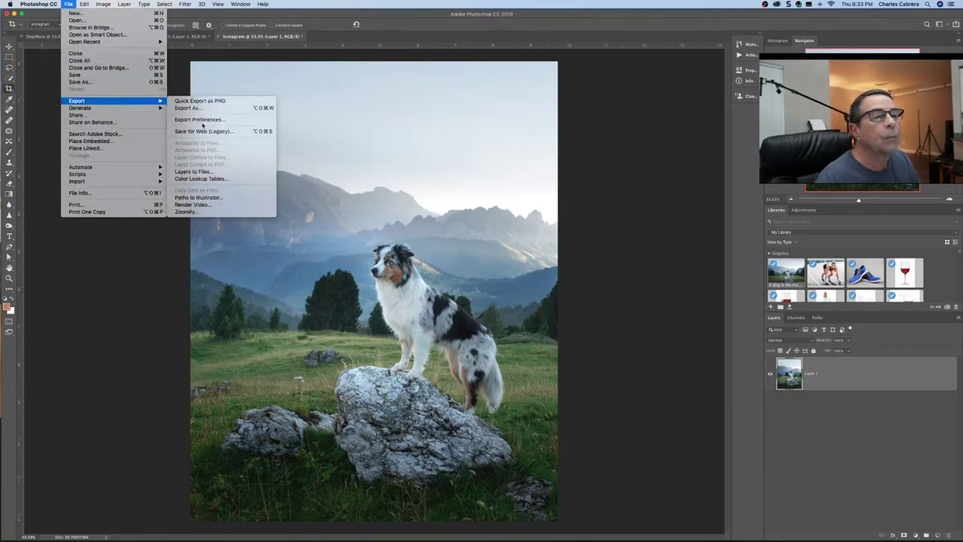
{"action": "left_click", "coordinate": [197, 133]}
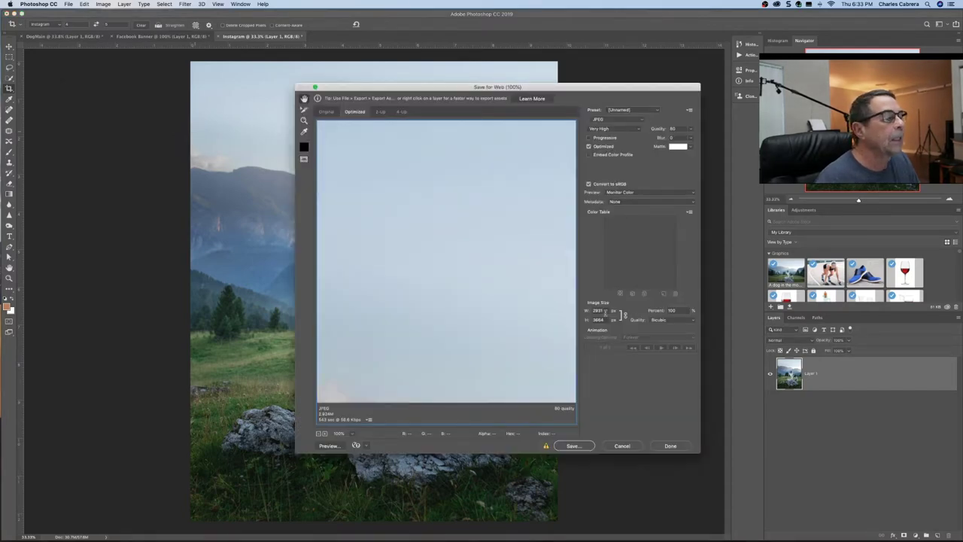
{"action": "left_click", "coordinate": [604, 310]}
{"action": "left_click_drag", "start_coordinate": [604, 310], "coordinate": [594, 309]}
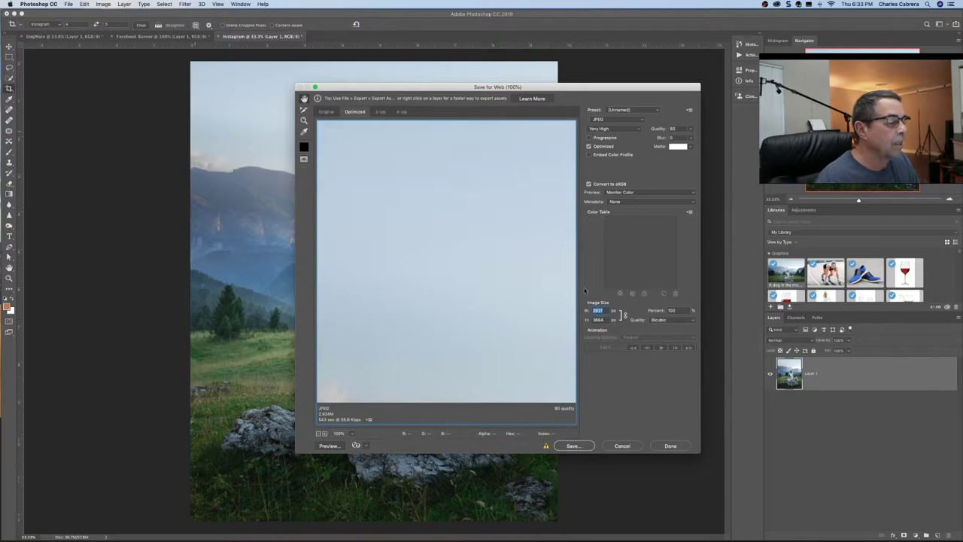
{"action": "type", "text": "1080"}
{"action": "left_click", "coordinate": [570, 446]}
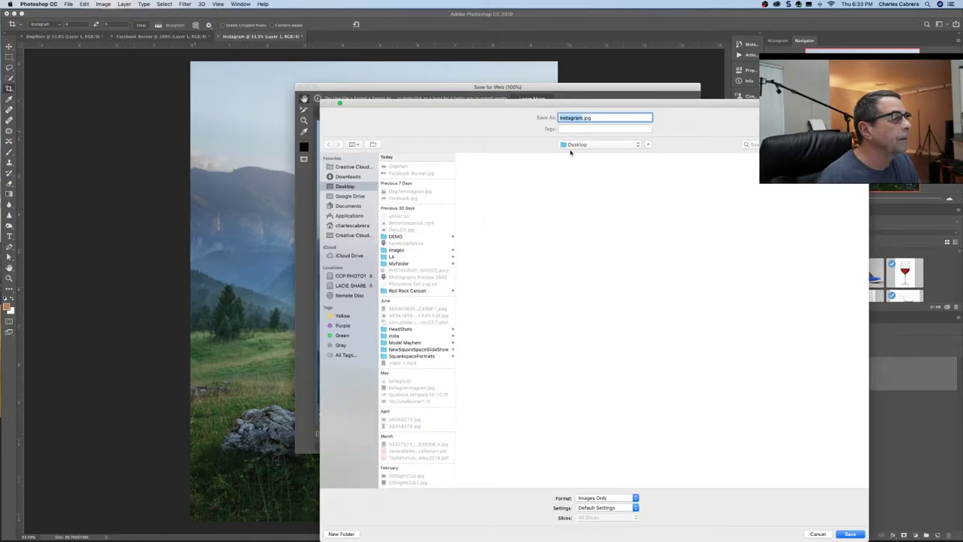
{"action": "left_click", "coordinate": [843, 533]}
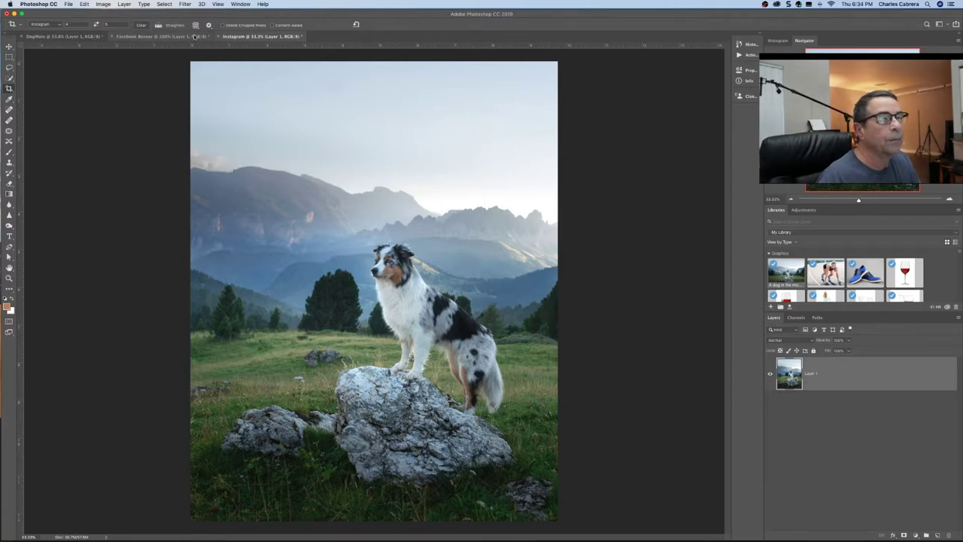
{"action": "left_click", "coordinate": [70, 36]}
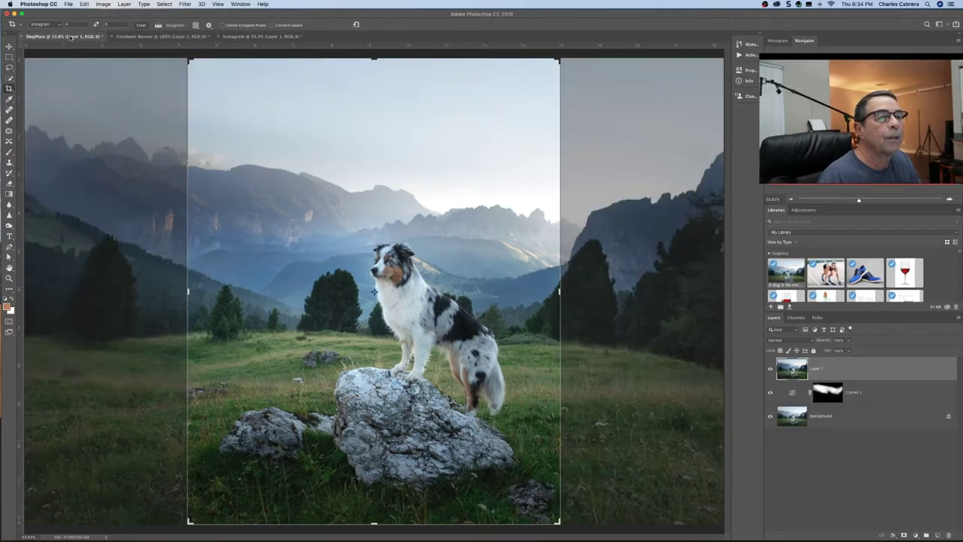
{"action": "left_click", "coordinate": [357, 24]}
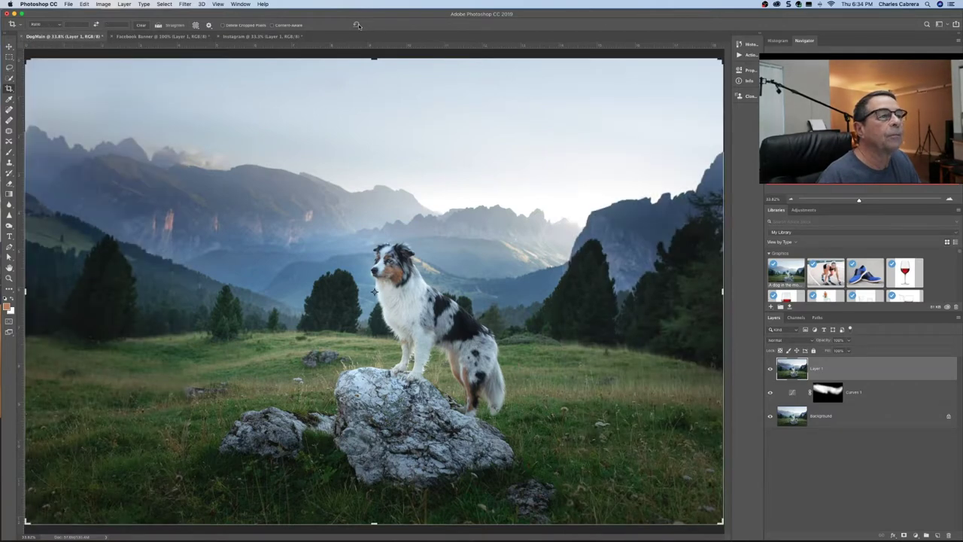
{"action": "left_click", "coordinate": [130, 36]}
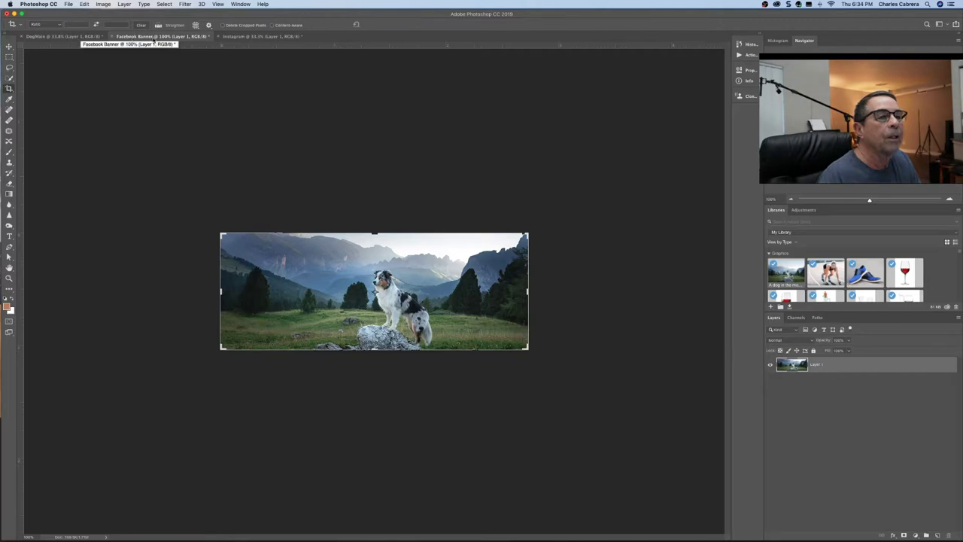
{"action": "left_click", "coordinate": [249, 36]}
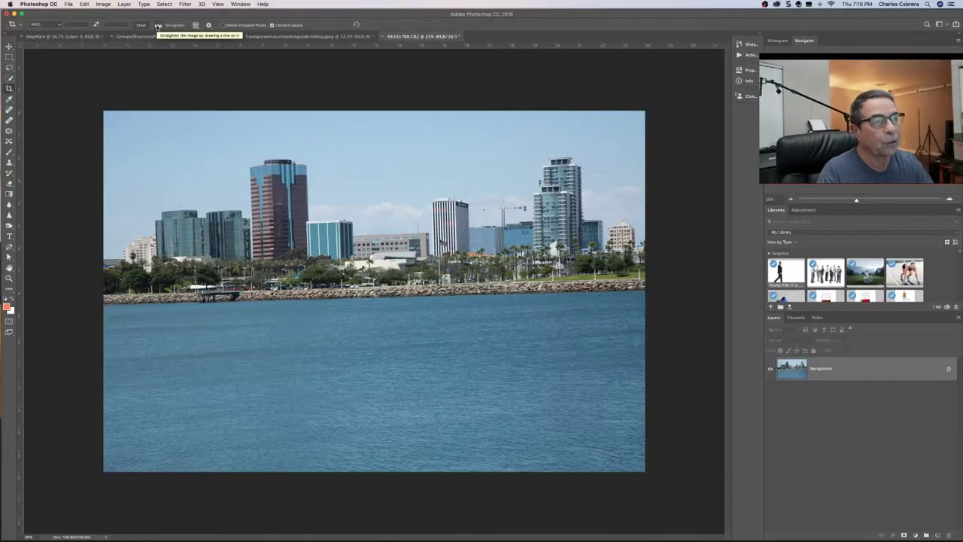
Straighten the skyline photo along its shoreline and commit the content-aware crop
{"action": "left_click", "coordinate": [158, 25]}
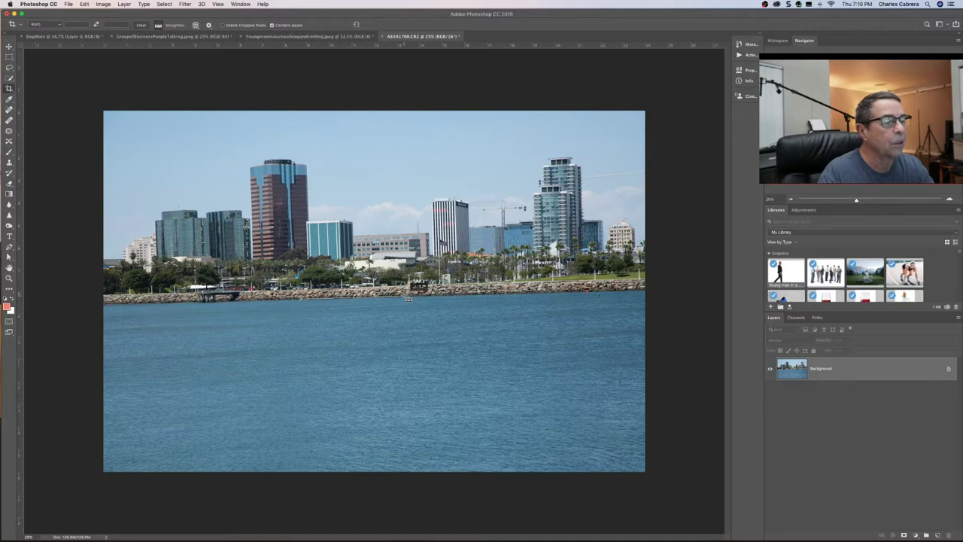
{"action": "left_click_drag", "start_coordinate": [407, 299], "coordinate": [405, 298]}
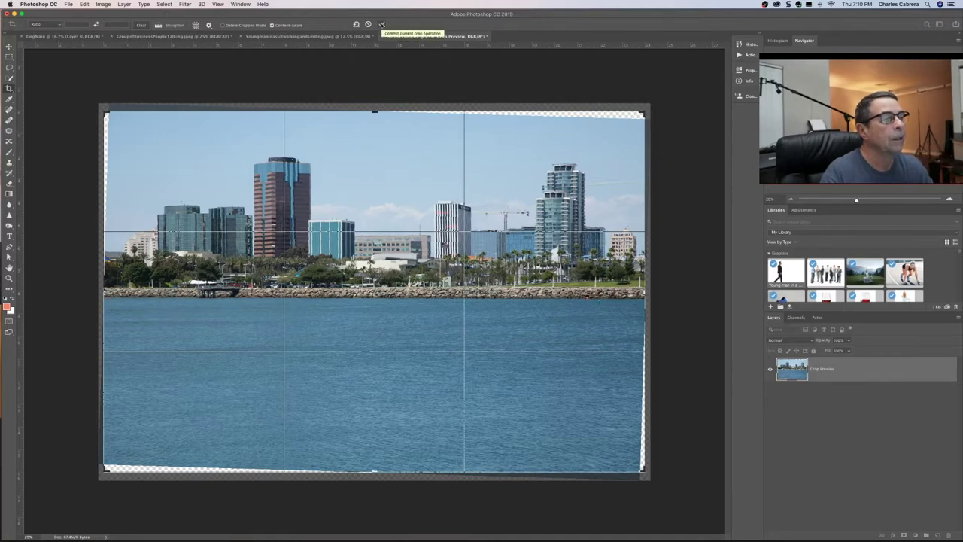
{"action": "left_click", "coordinate": [381, 25]}
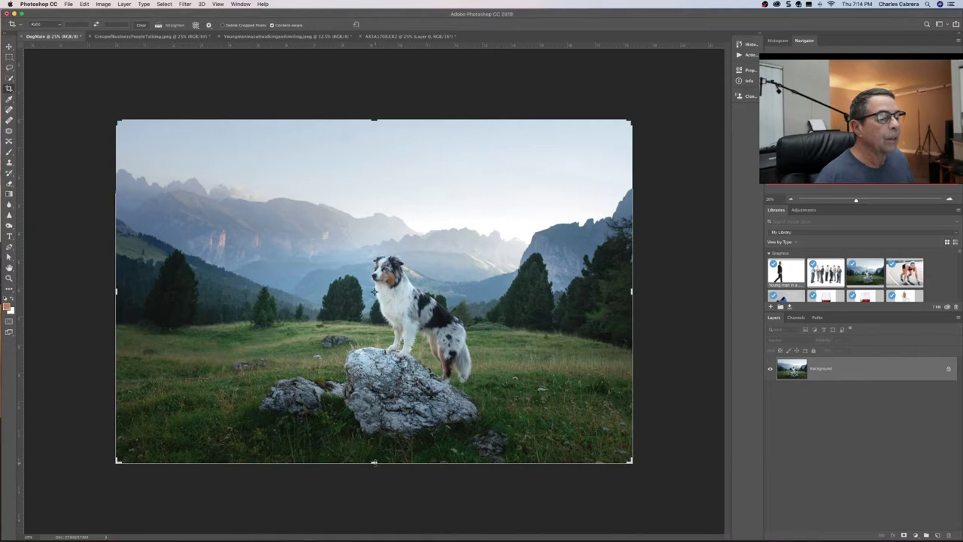
Extend the dog photo's crop below the bottom edge so content-aware fill adds grass
{"action": "left_click", "coordinate": [374, 462]}
{"action": "left_click_drag", "start_coordinate": [374, 462], "coordinate": [375, 486]}
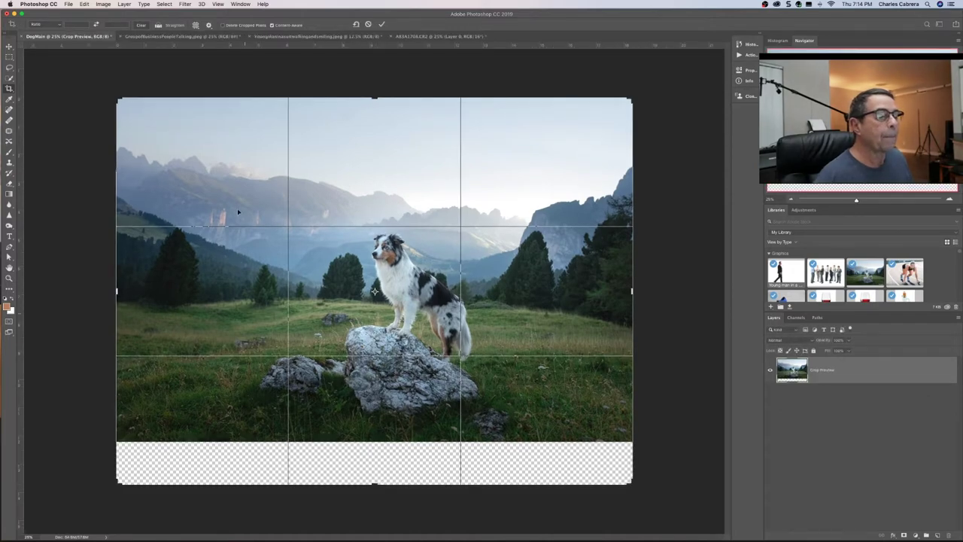
{"action": "left_click", "coordinate": [381, 25]}
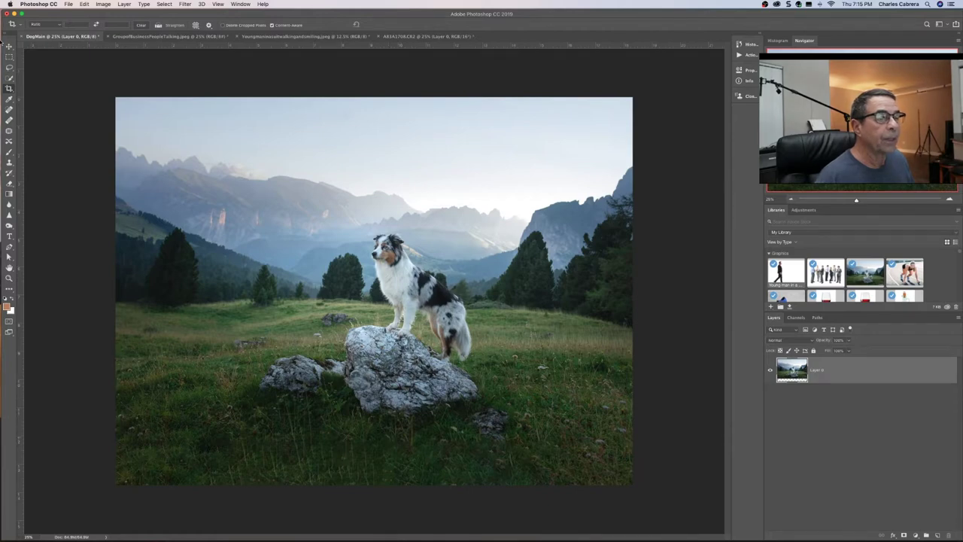
{"action": "left_click", "coordinate": [54, 25]}
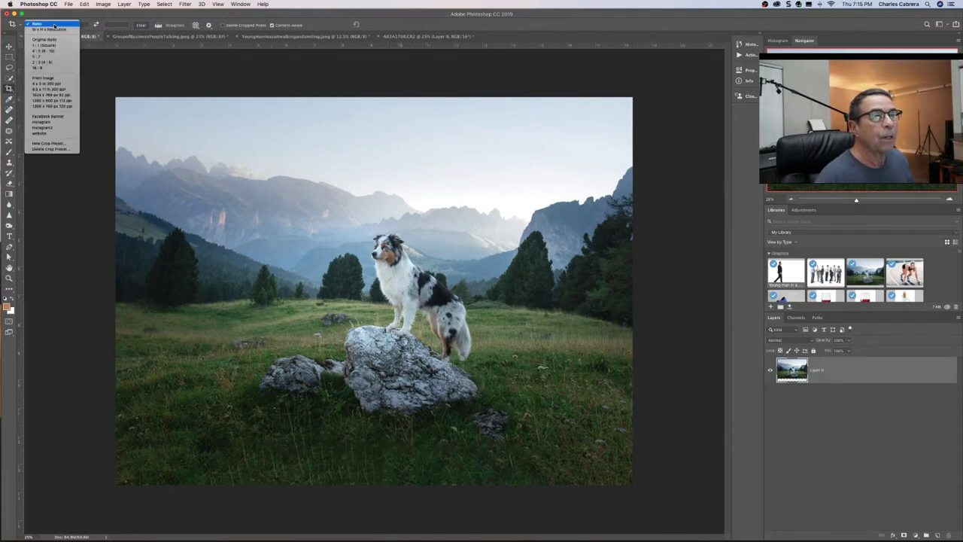
Crop the dog photo with the Instagram2 preset and commit it
{"action": "left_click", "coordinate": [49, 130]}
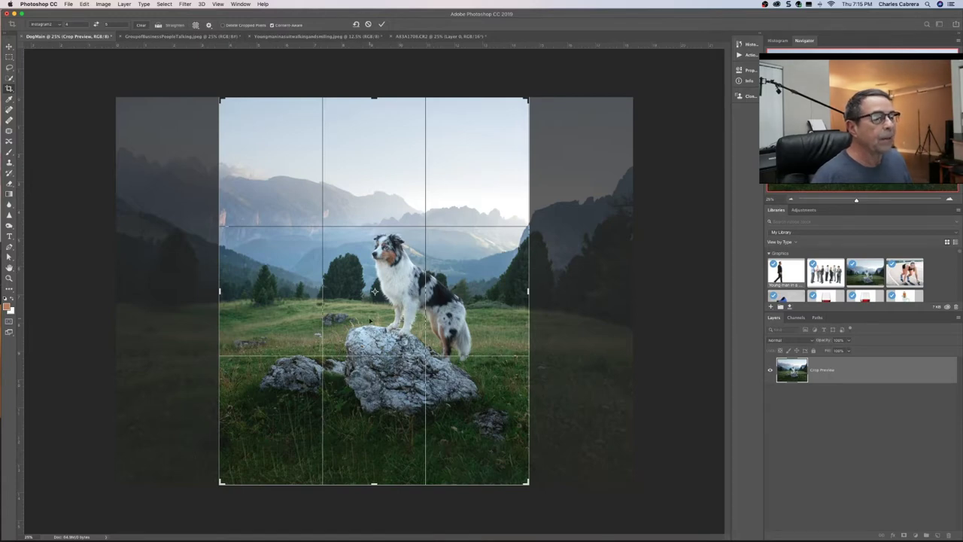
{"action": "left_click", "coordinate": [381, 24]}
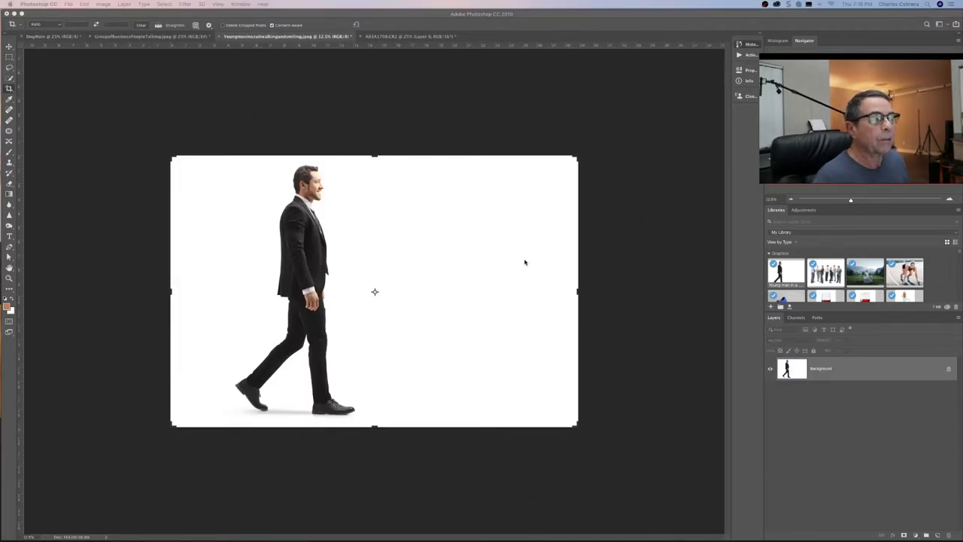
Apply the Facebook Banner crop preset, widen it past the image's right edge, and commit
{"action": "left_click", "coordinate": [61, 25]}
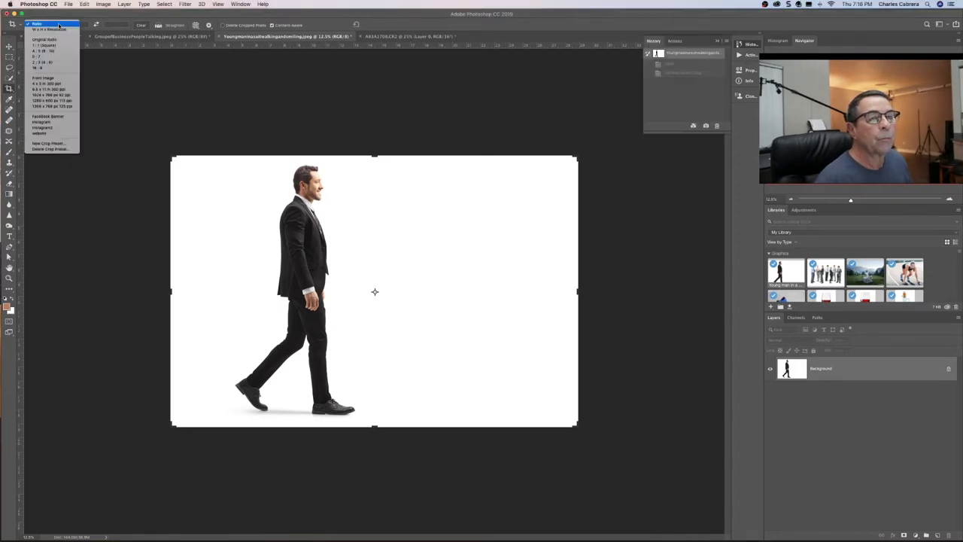
{"action": "left_click", "coordinate": [50, 117]}
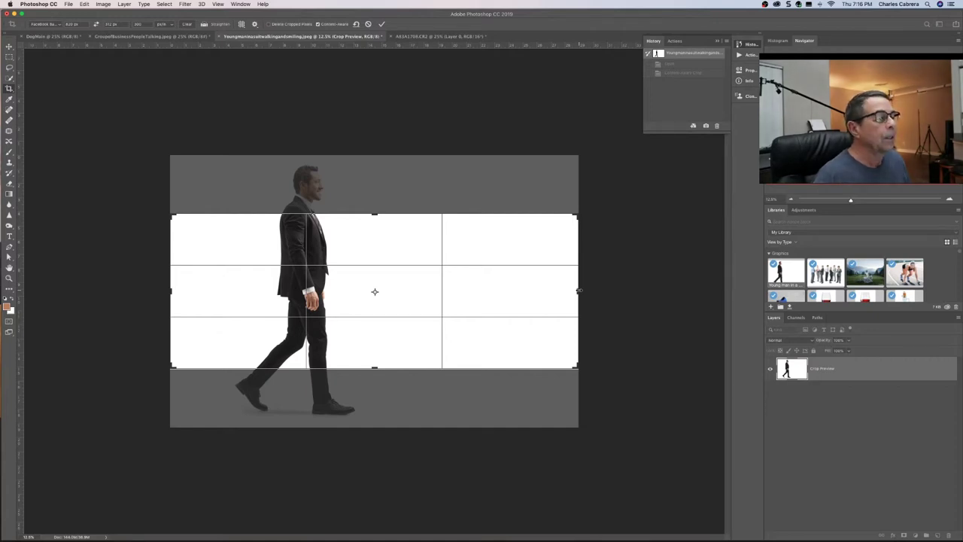
{"action": "left_click_drag", "start_coordinate": [578, 290], "coordinate": [715, 300]}
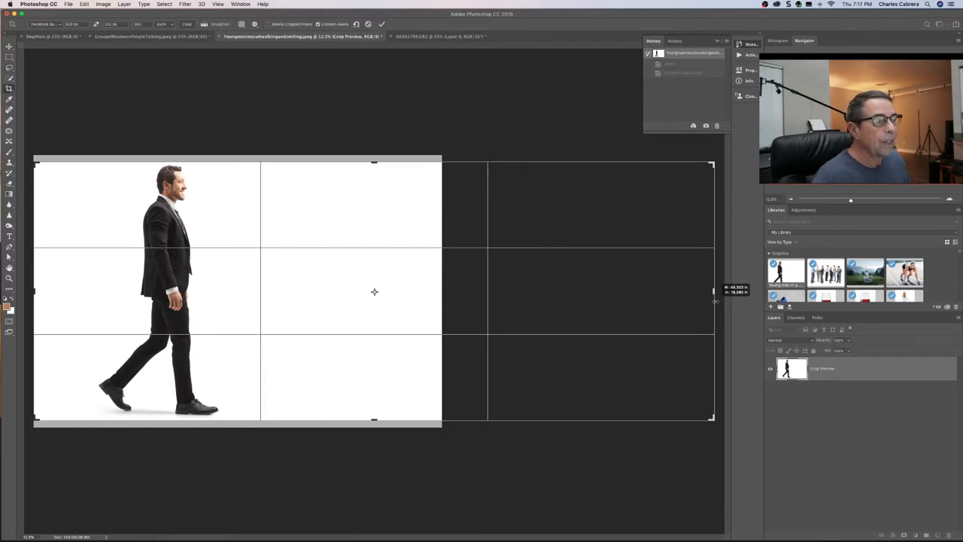
{"action": "left_click_drag", "start_coordinate": [715, 301], "coordinate": [716, 301]}
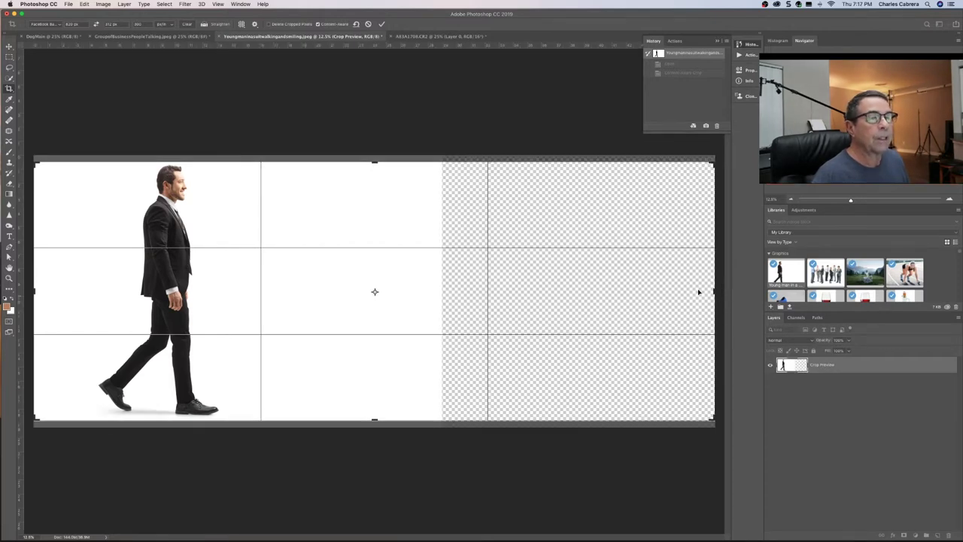
{"action": "left_click", "coordinate": [383, 24]}
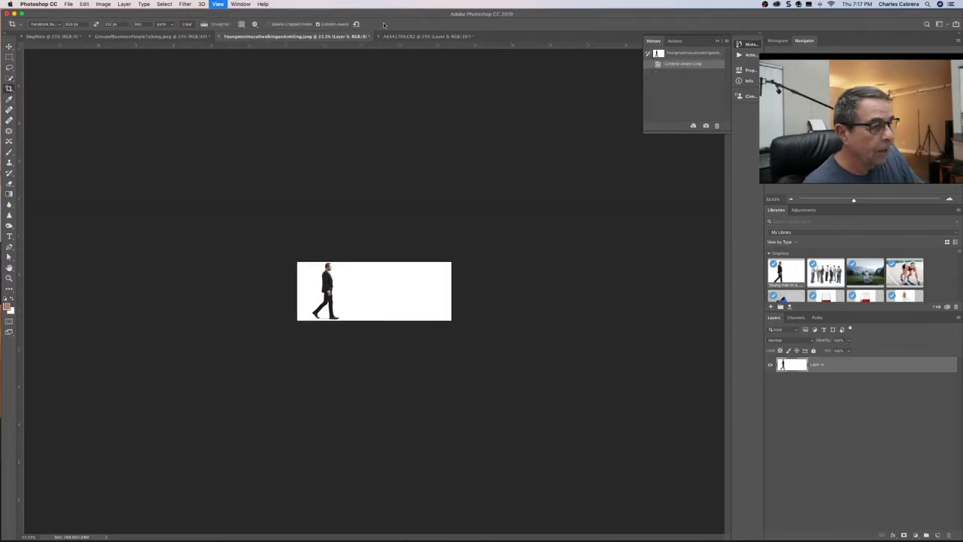
{"action": "key", "text": "super+equal"}
{"action": "key", "text": "super+equal"}
{"action": "key", "text": "super+equal"}
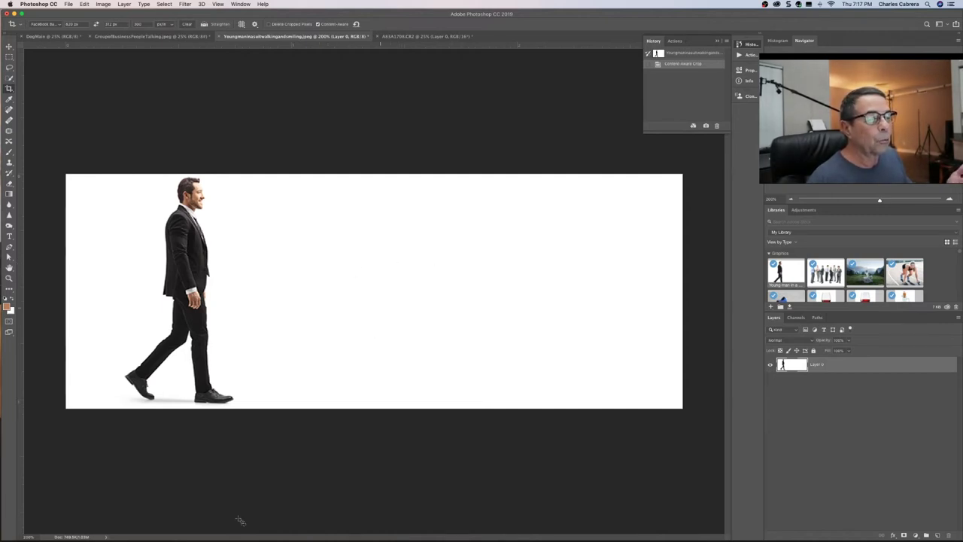
{"action": "left_click", "coordinate": [80, 537]}
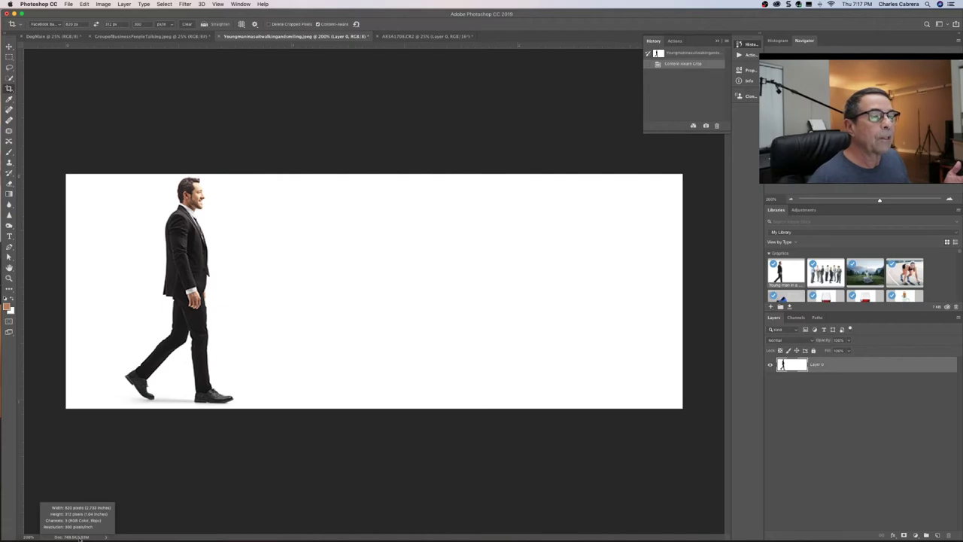
{"action": "left_click_drag", "start_coordinate": [226, 479], "coordinate": [228, 480]}
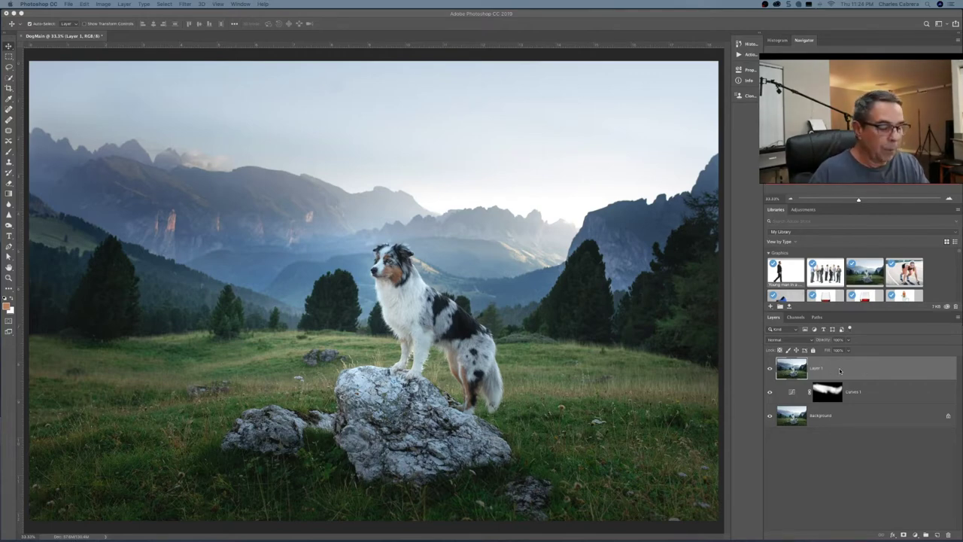
Duplicate DogMain's Layer 1 into a New document named 'Resize'
{"action": "right_click", "coordinate": [840, 371]}
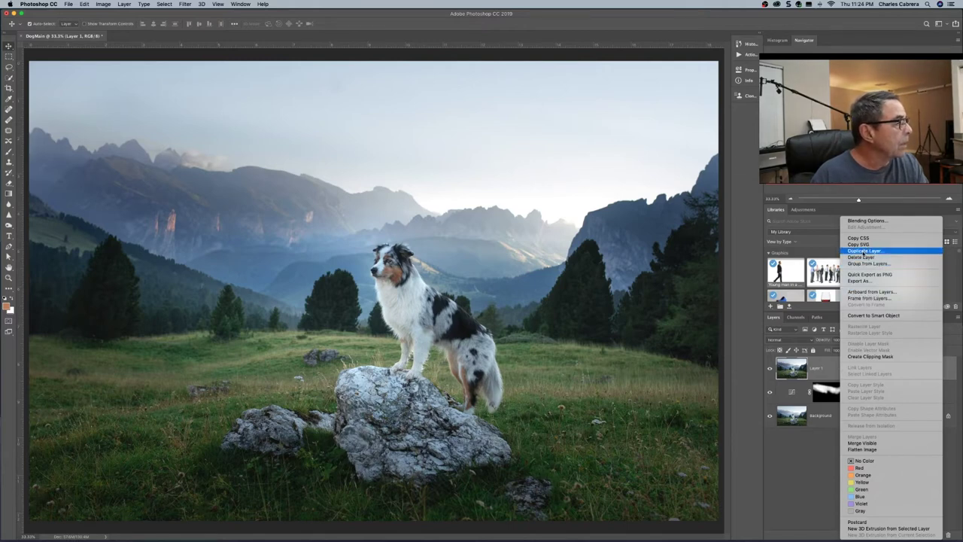
{"action": "left_click", "coordinate": [862, 251]}
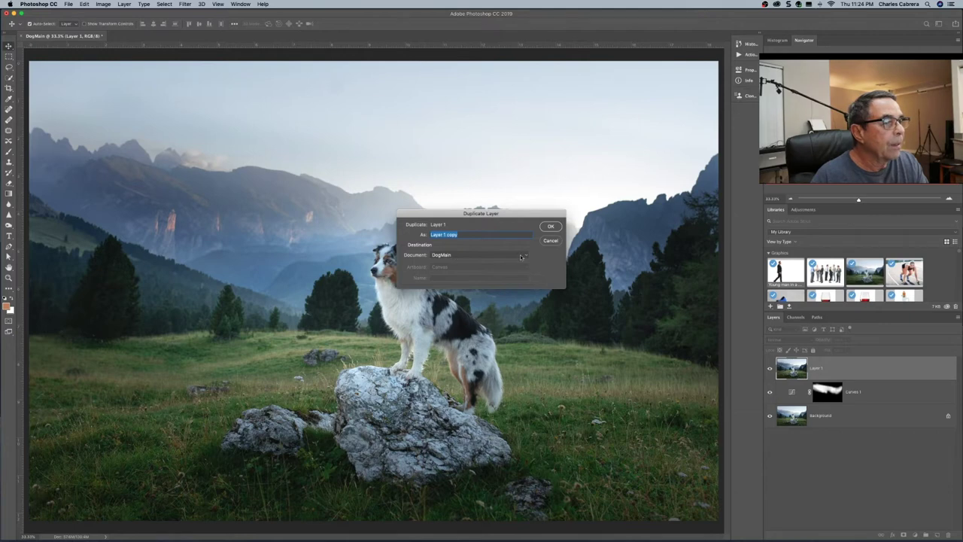
{"action": "left_click", "coordinate": [525, 255]}
{"action": "left_click", "coordinate": [512, 261]}
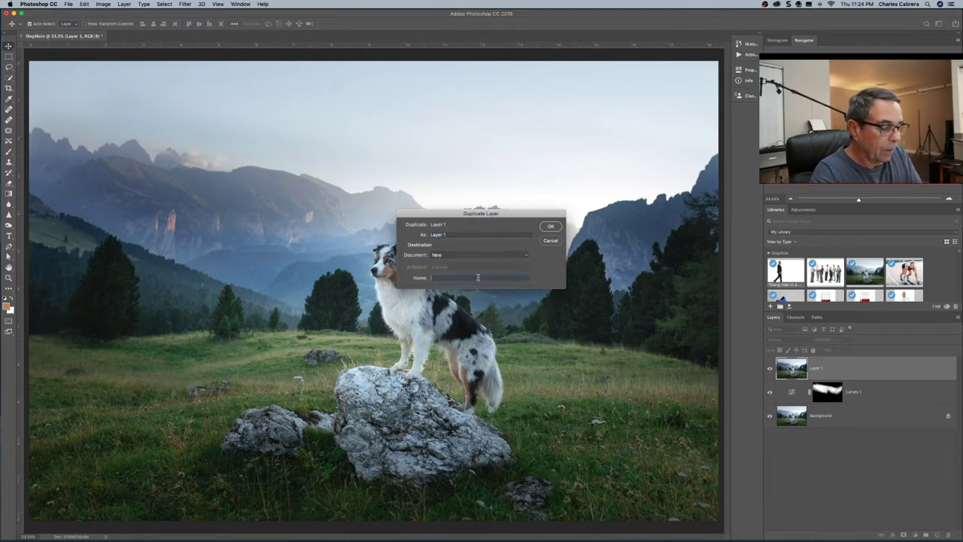
{"action": "left_click", "coordinate": [478, 278]}
{"action": "type", "text": "Resize"}
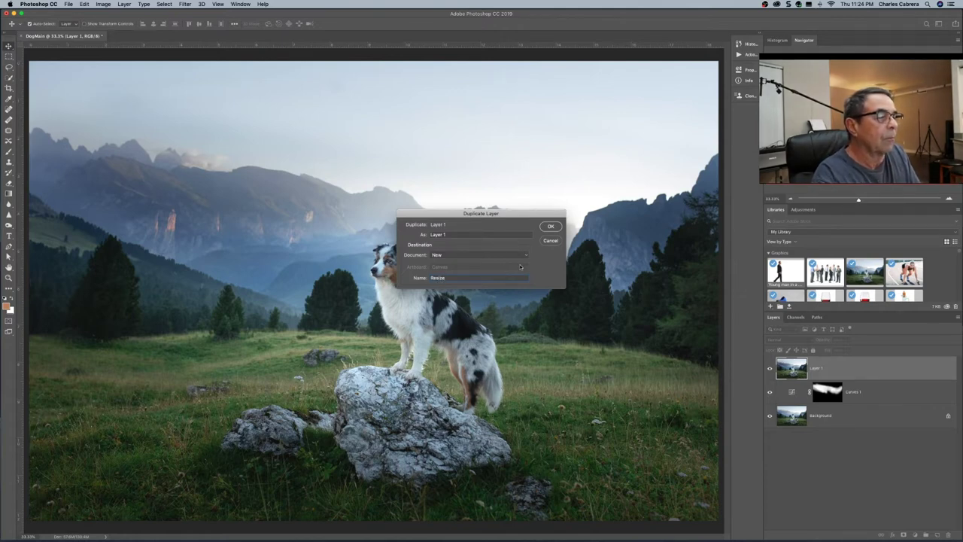
{"action": "left_click", "coordinate": [551, 226]}
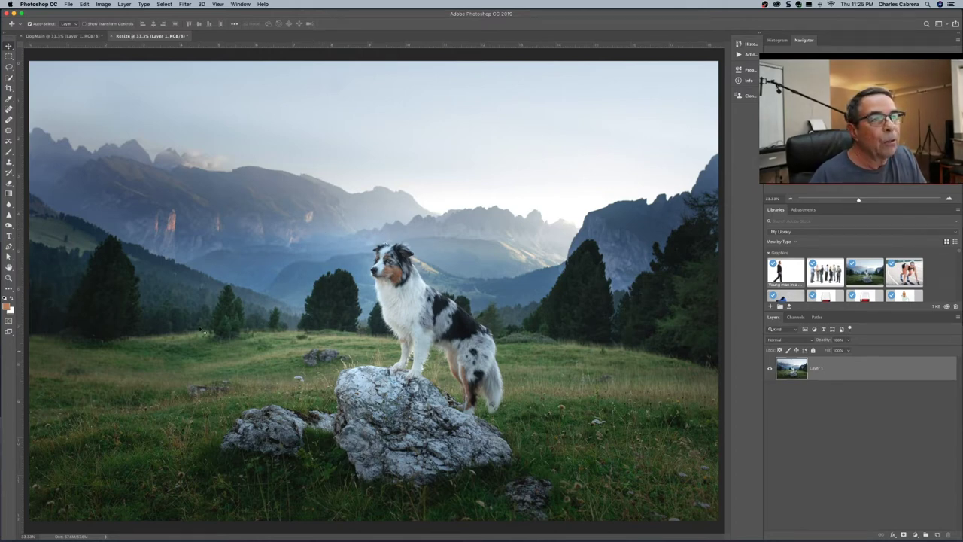
Set the Resize document's Image Size width to 7 inches (2100 × 1400 px, 300 ppi)
{"action": "left_click", "coordinate": [104, 4]}
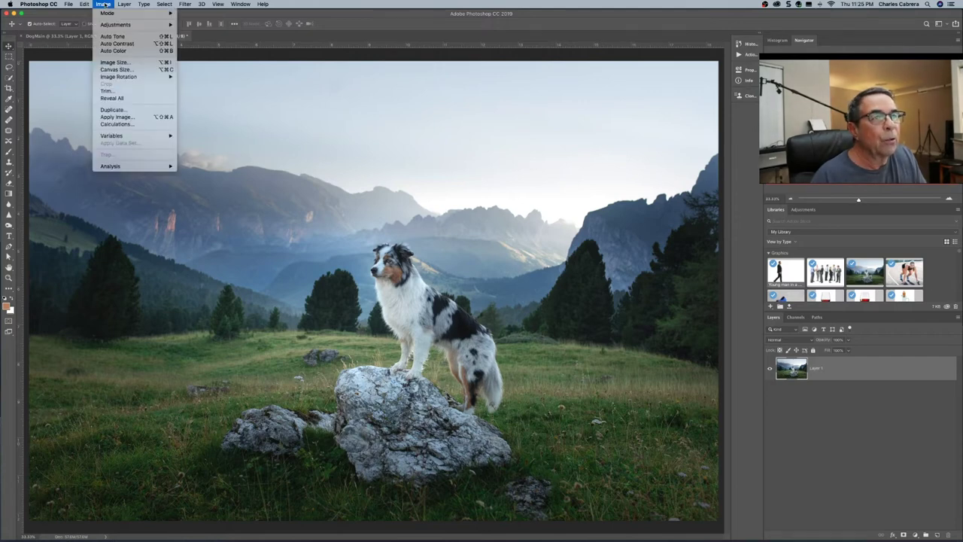
{"action": "left_click", "coordinate": [115, 62]}
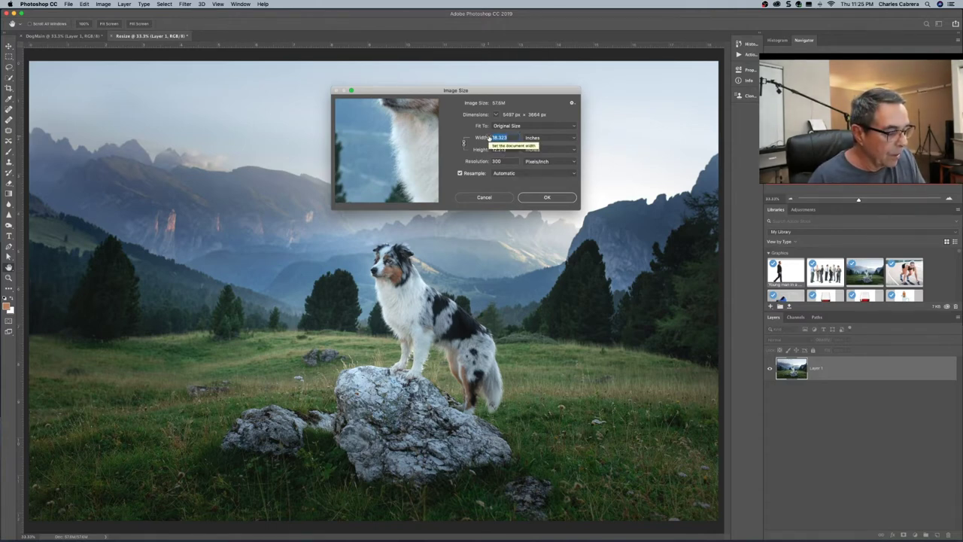
{"action": "type", "text": "7"}
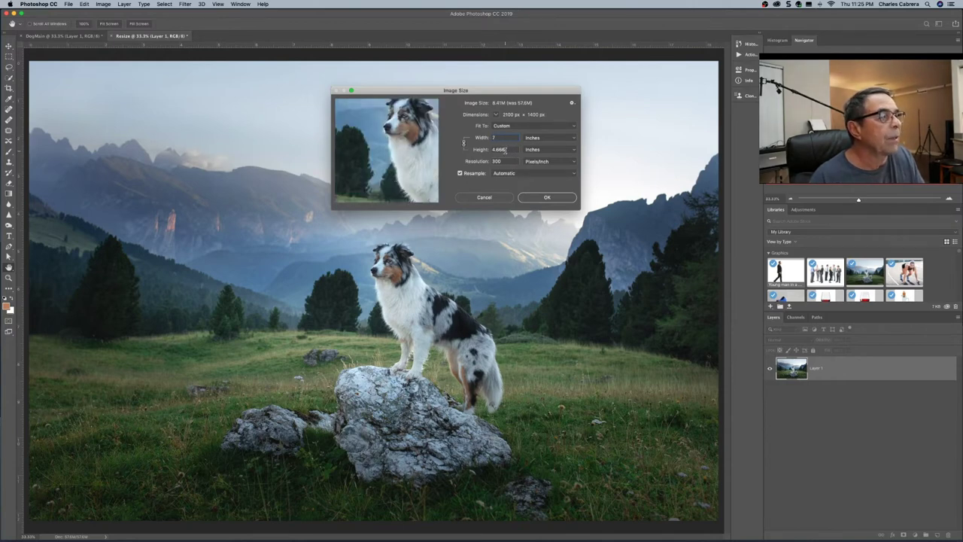
{"action": "left_click", "coordinate": [548, 199]}
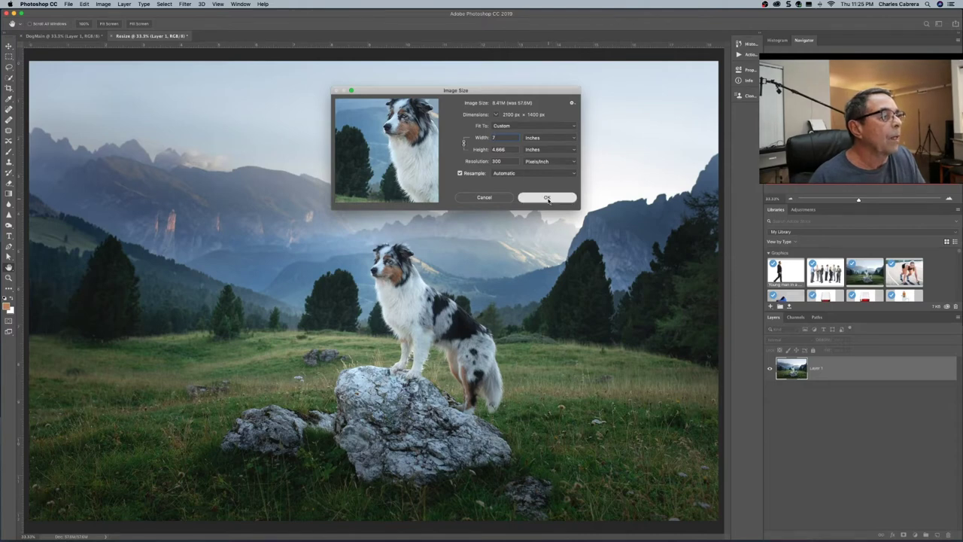
{"action": "left_click", "coordinate": [548, 199]}
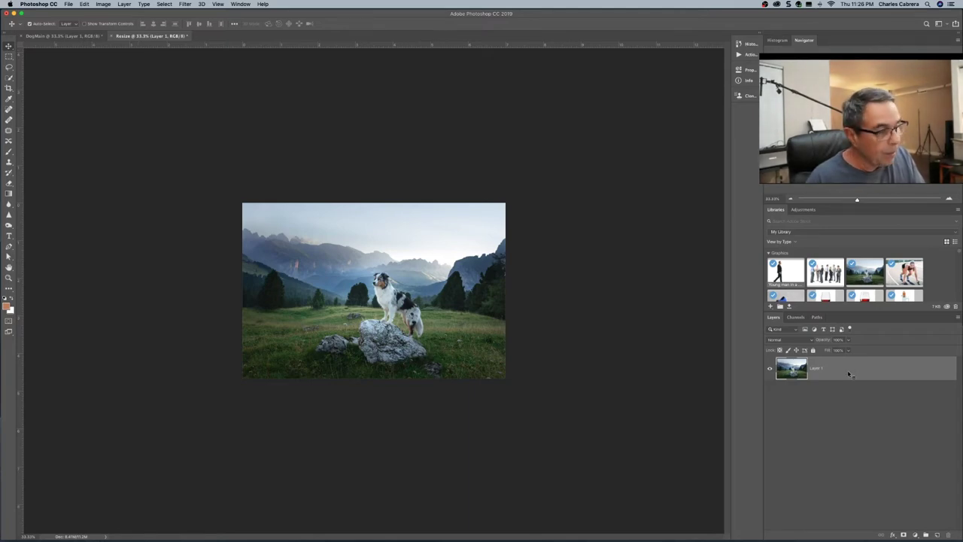
Duplicate Resize's Layer 1 into a New document named 'upsize'
{"action": "right_click", "coordinate": [849, 374]}
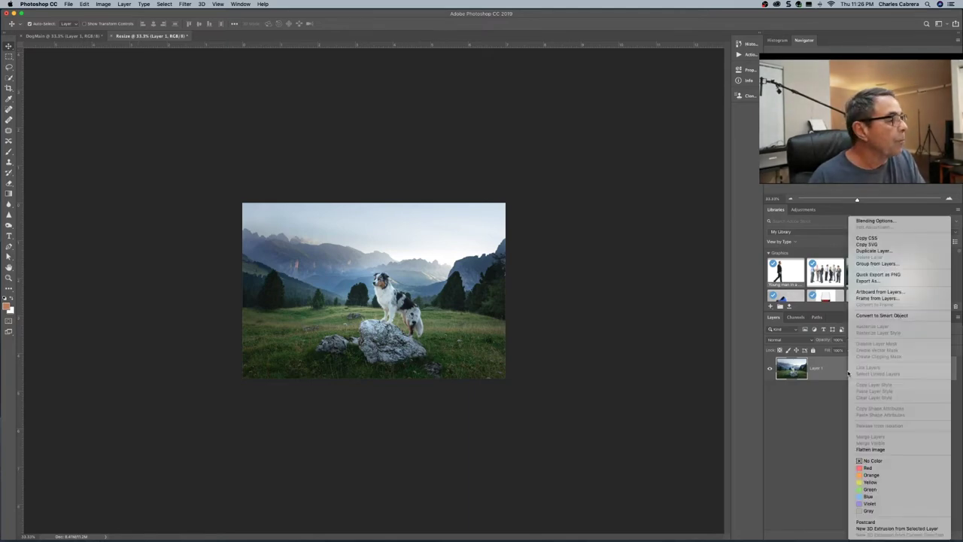
{"action": "left_click", "coordinate": [873, 250]}
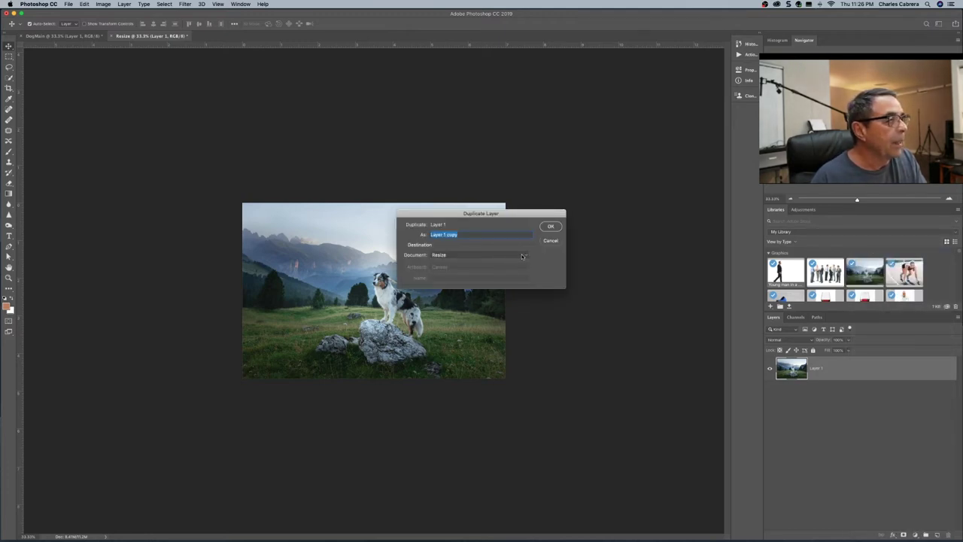
{"action": "left_click", "coordinate": [520, 256]}
{"action": "left_click", "coordinate": [502, 262]}
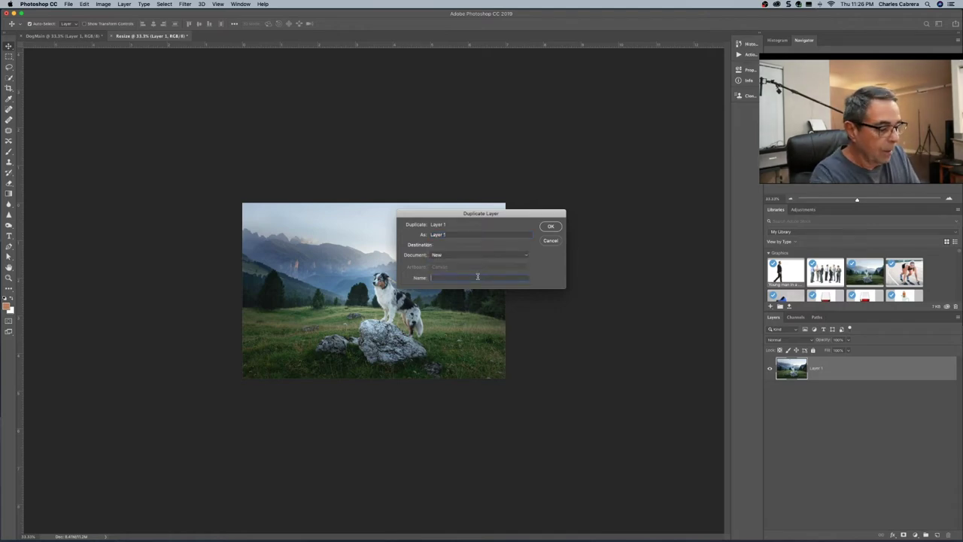
{"action": "type", "text": "us"}
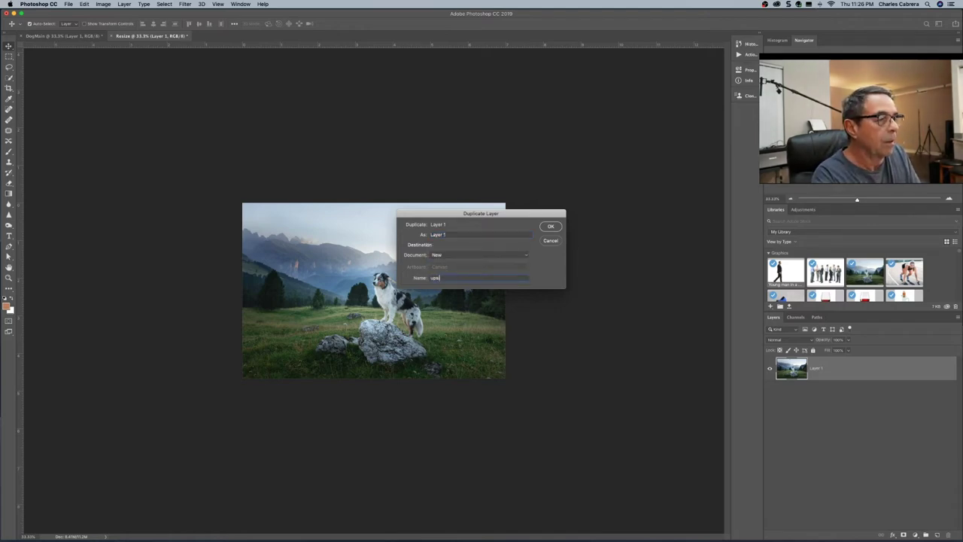
{"action": "left_click", "coordinate": [550, 226]}
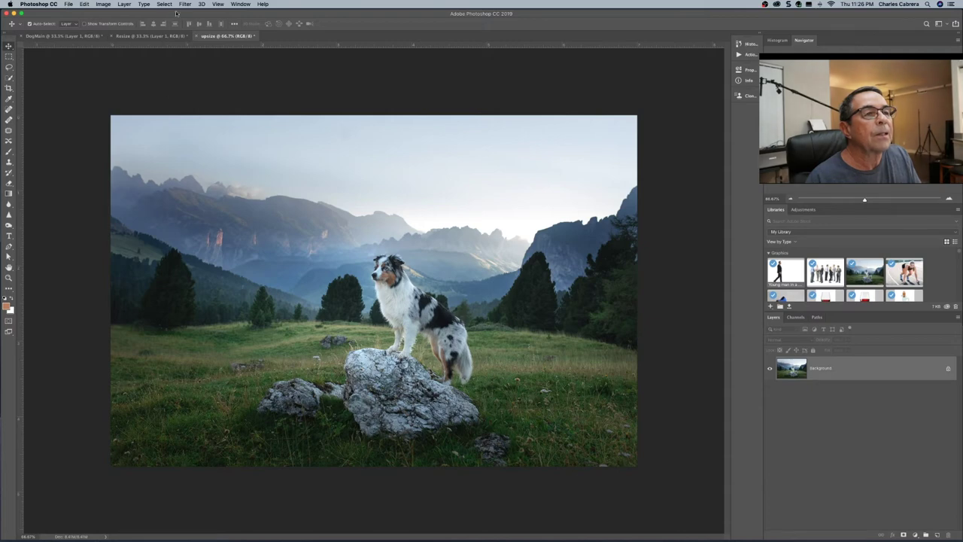
Set the upsize Image Size width to 12 inches with Preserve Details 2.0 resampling (3600 × 2400 px)
{"action": "left_click", "coordinate": [71, 537]}
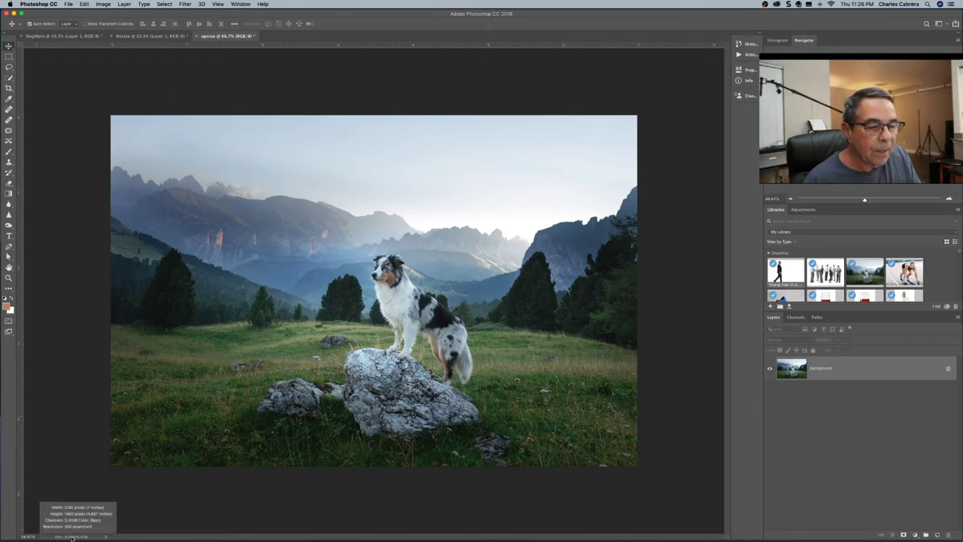
{"action": "left_click", "coordinate": [103, 4]}
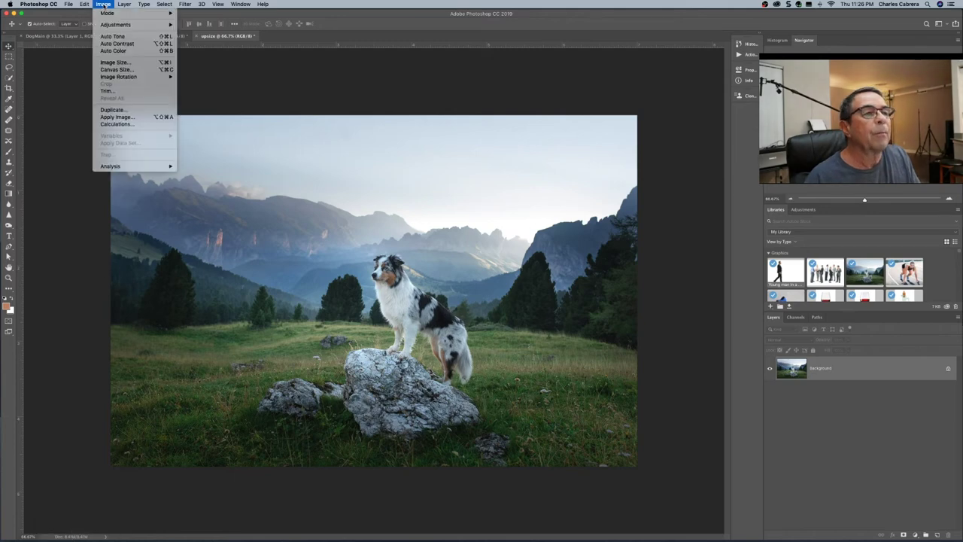
{"action": "left_click", "coordinate": [112, 63]}
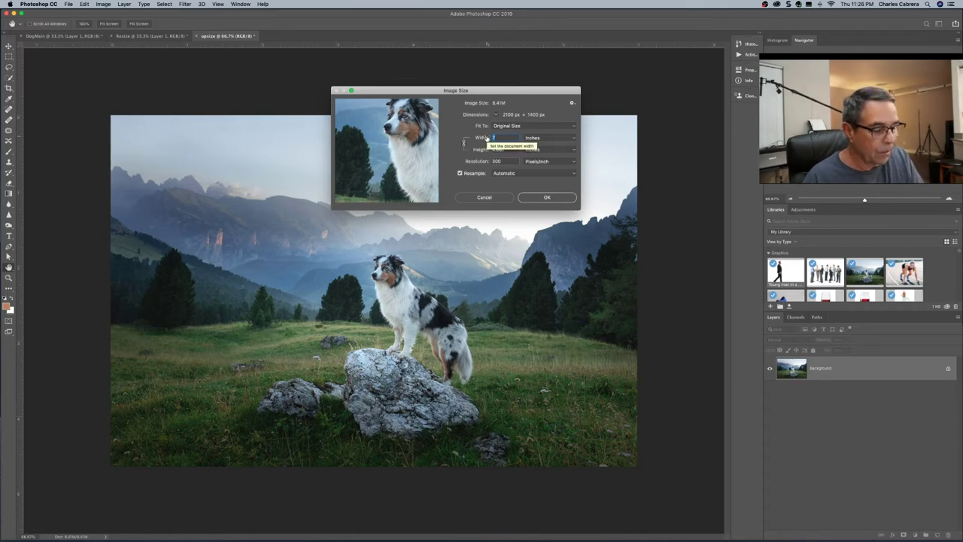
{"action": "type", "text": "12"}
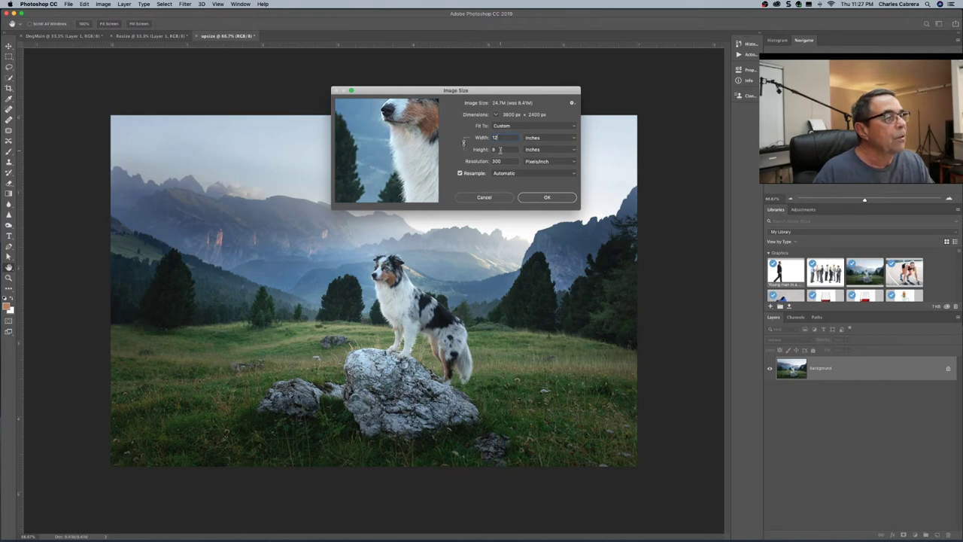
{"action": "left_click", "coordinate": [535, 173]}
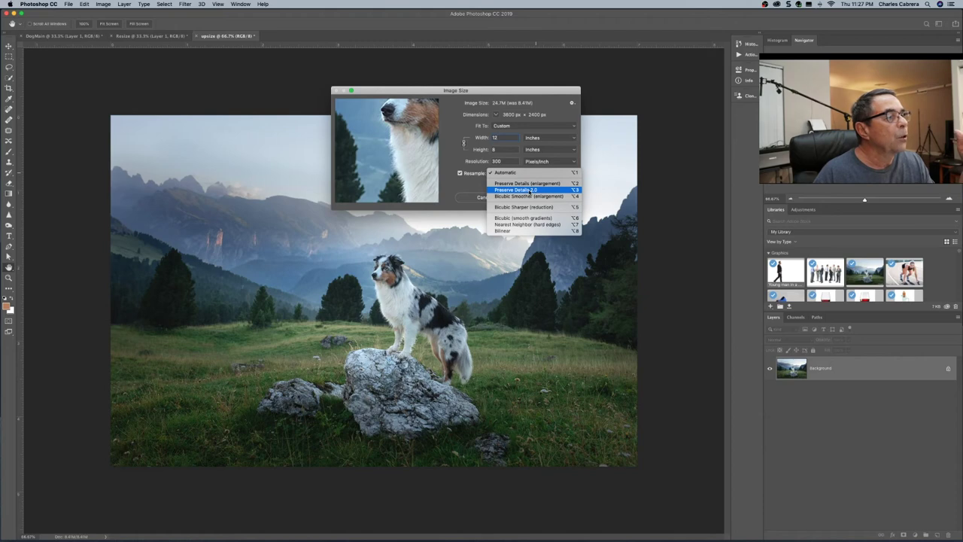
{"action": "left_click", "coordinate": [531, 191]}
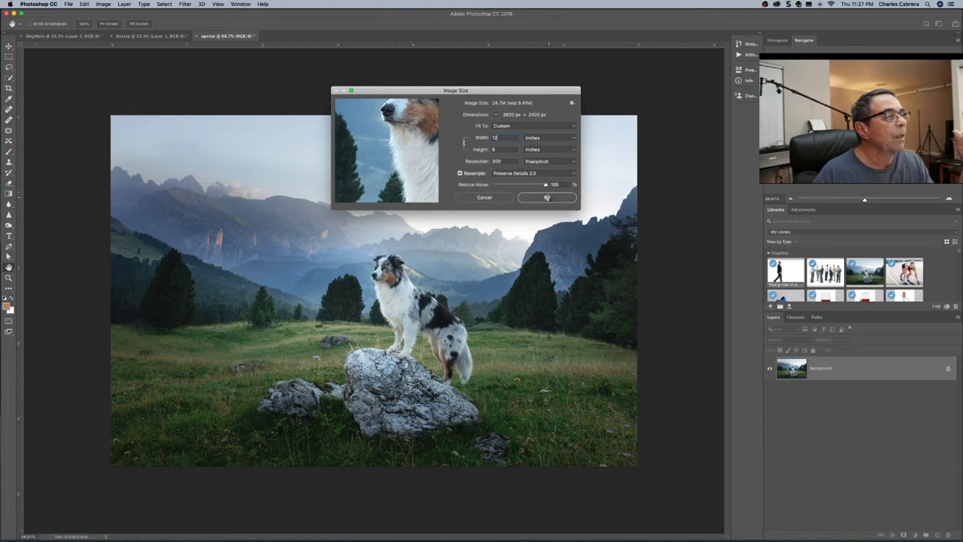
{"action": "left_click", "coordinate": [550, 198]}
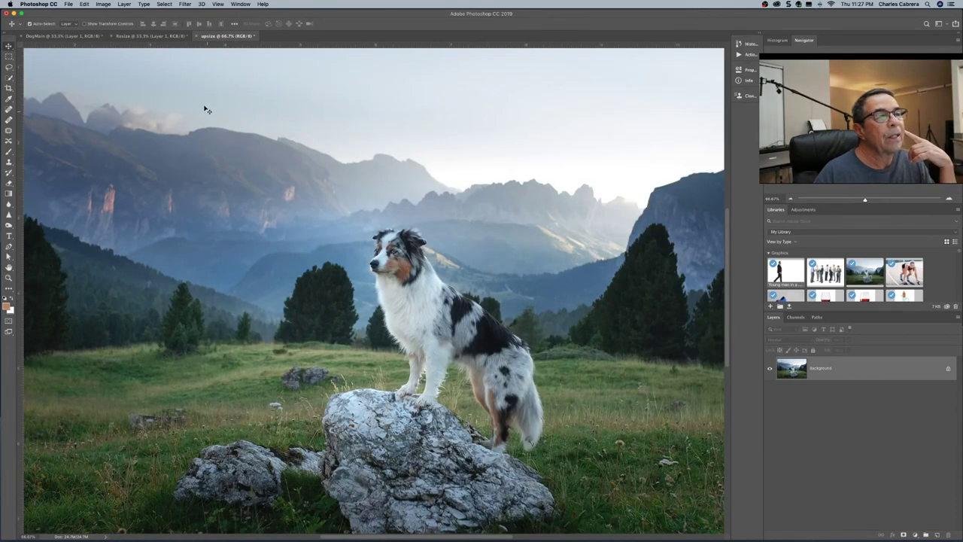
{"action": "left_click", "coordinate": [68, 537]}
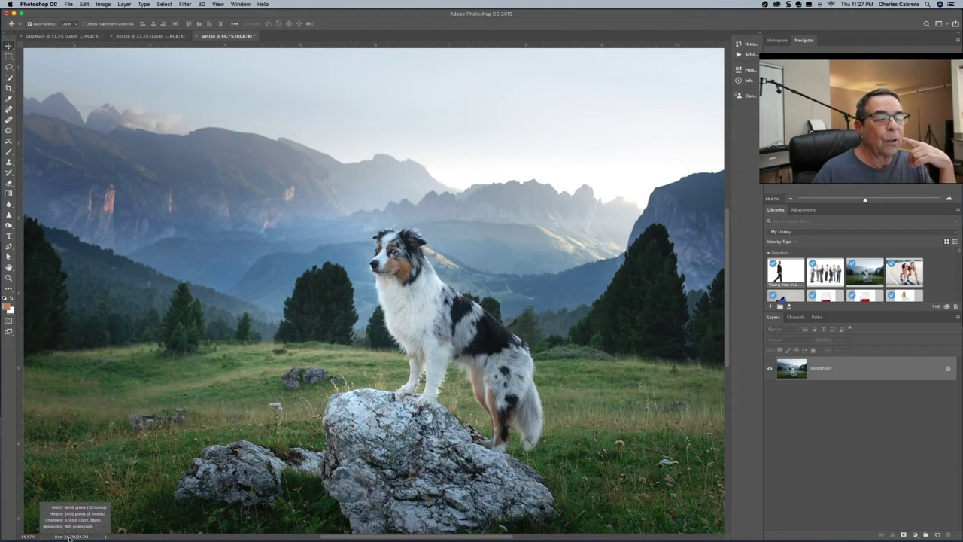
{"action": "left_click", "coordinate": [133, 36]}
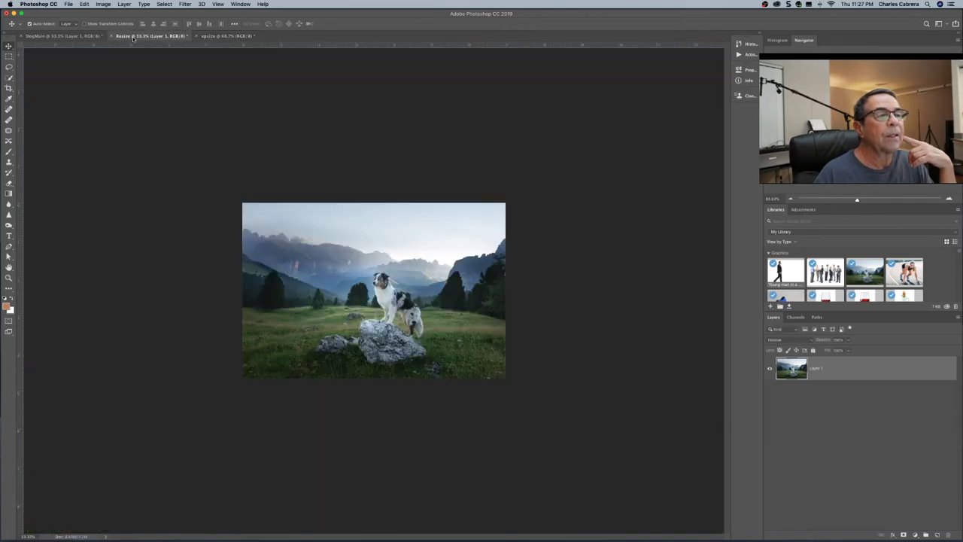
{"action": "left_click", "coordinate": [79, 538]}
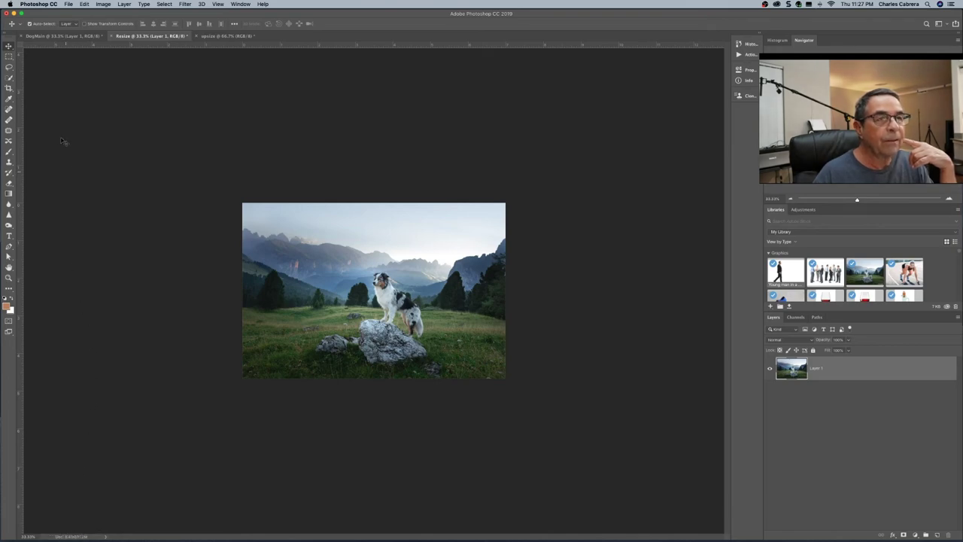
{"action": "left_click", "coordinate": [70, 36]}
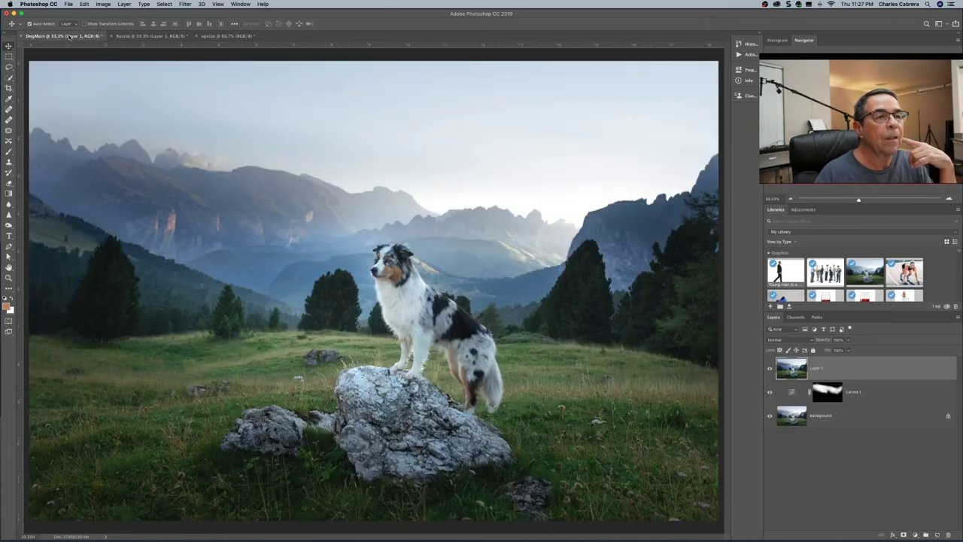
{"action": "left_click", "coordinate": [79, 537]}
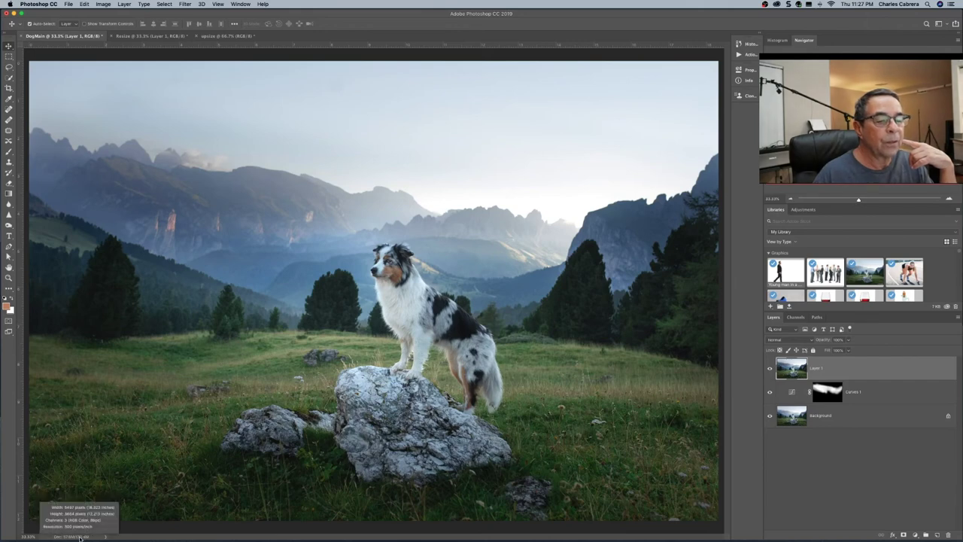
{"action": "left_click", "coordinate": [133, 37]}
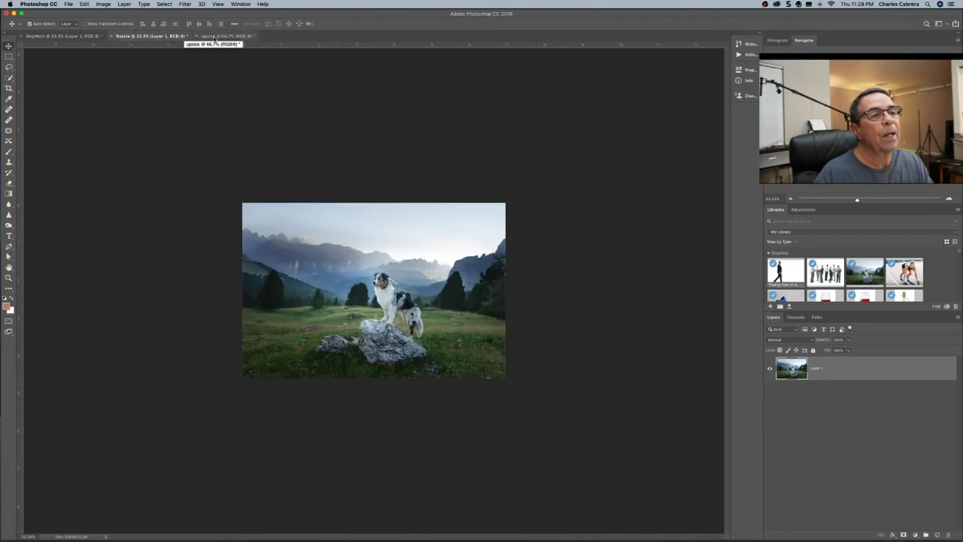
{"action": "left_click", "coordinate": [215, 38]}
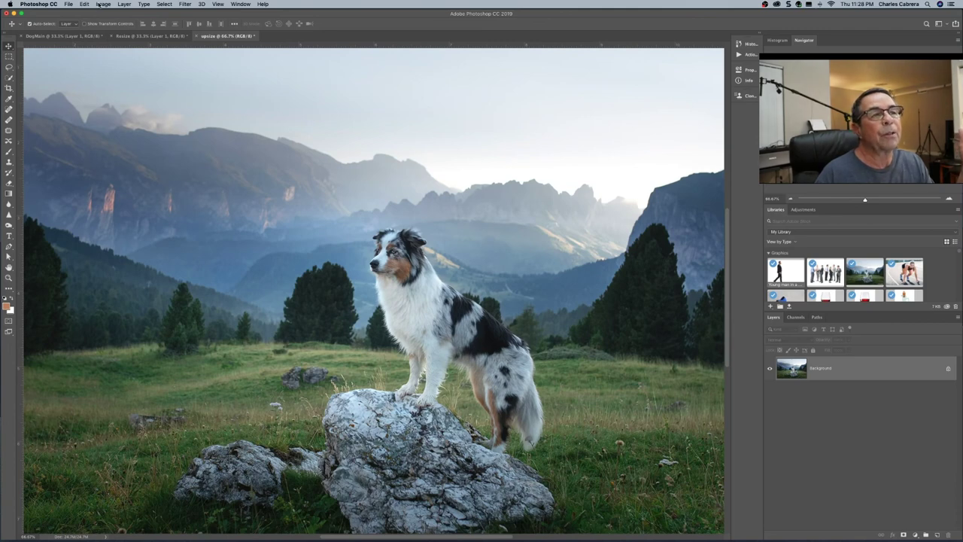
{"action": "left_click", "coordinate": [101, 5]}
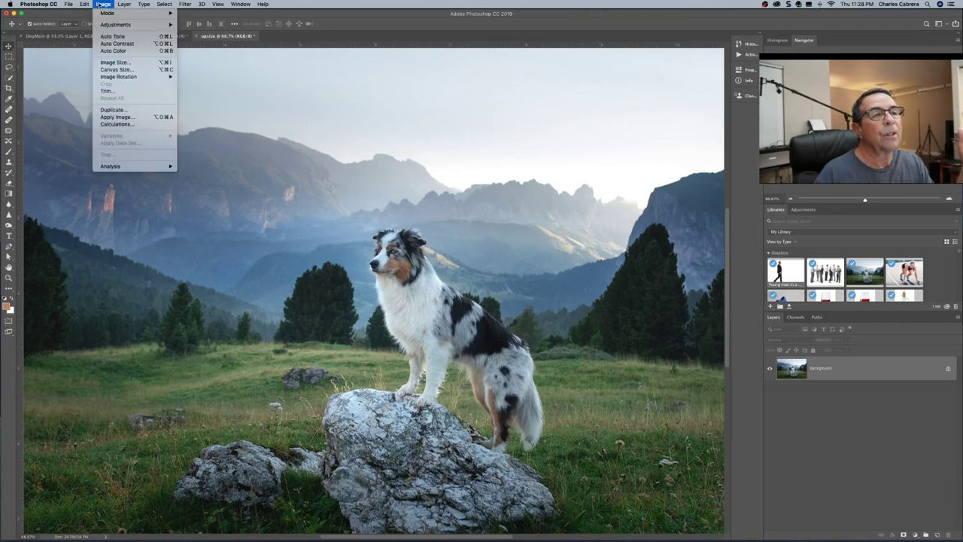